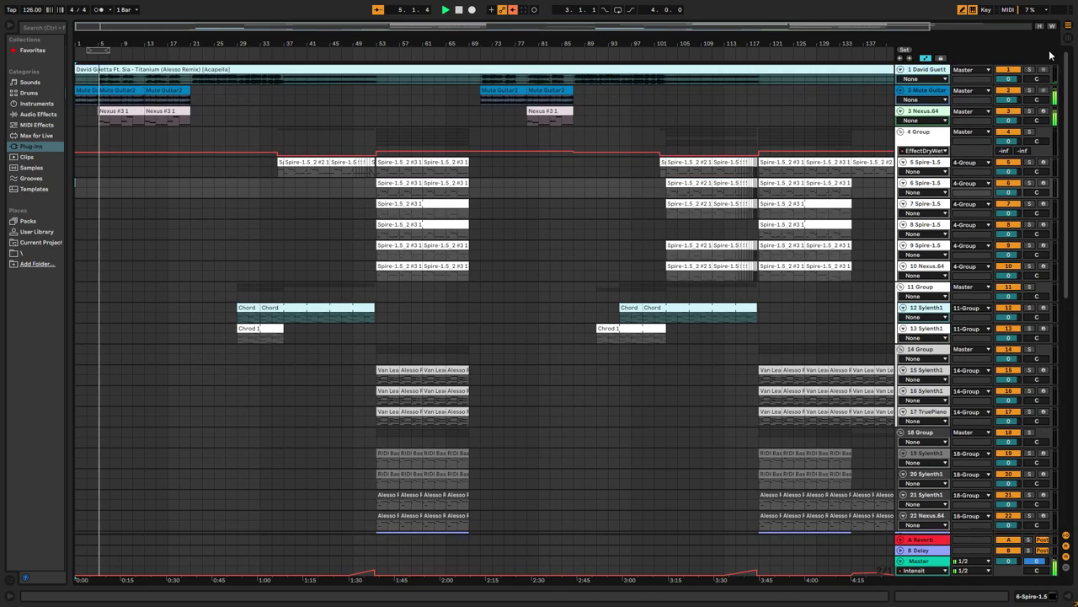
Examine the MIDI notes of the first Nexus #3 1 clip on track 3, then close the clip editor.
drag(931, 28, 517, 28)
double_click(181, 111)
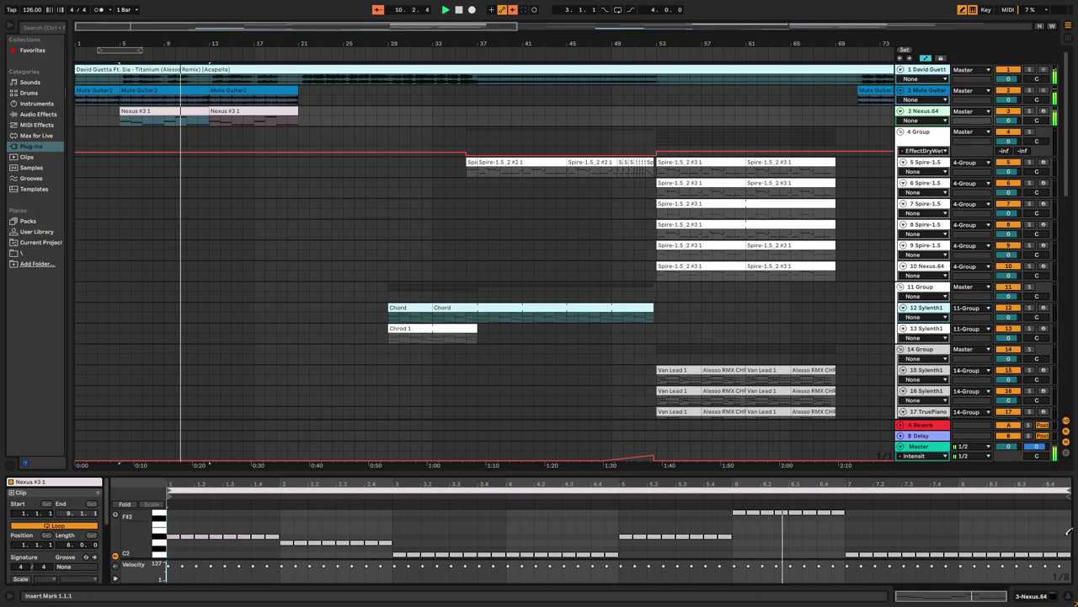
click(1070, 598)
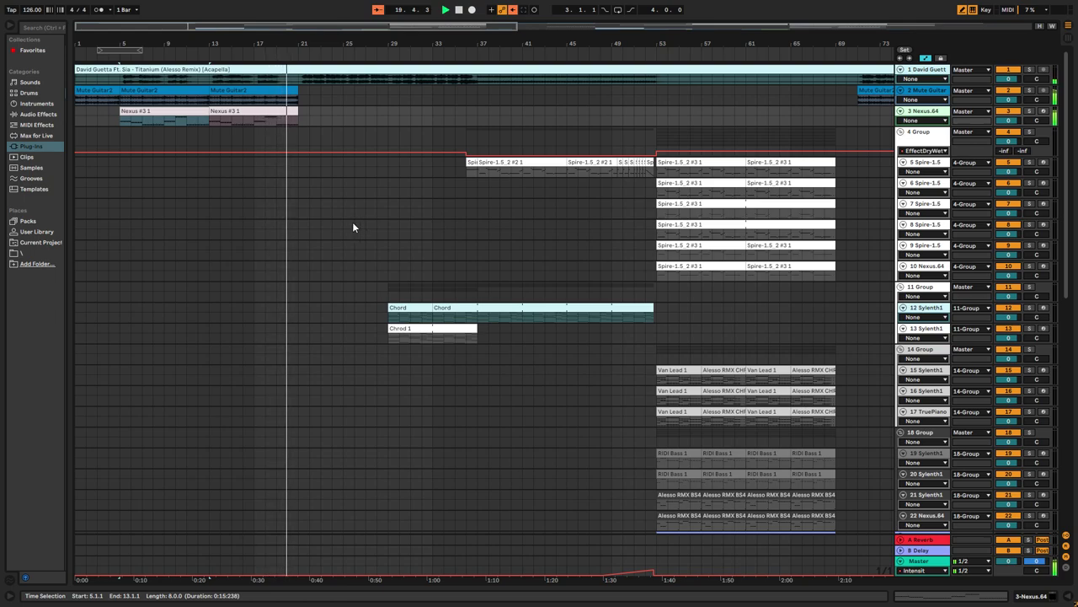
Examine the chord notes of the second Chord clip on track 33 in the 32 Group, then close the clip editor.
scroll(353, 224, down, 2)
scroll(355, 220, down, 12)
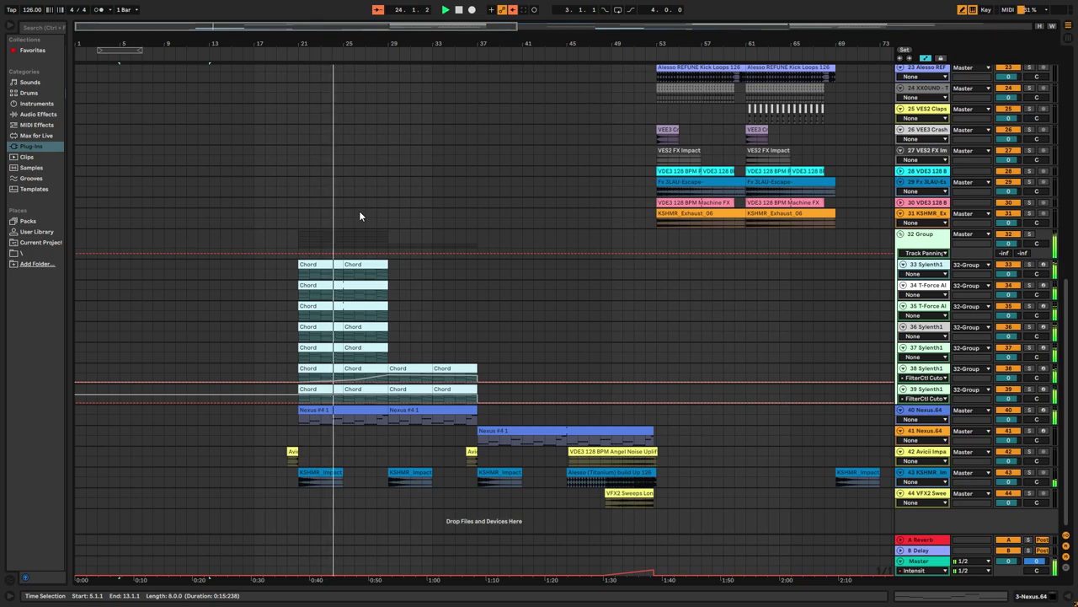
double_click(362, 265)
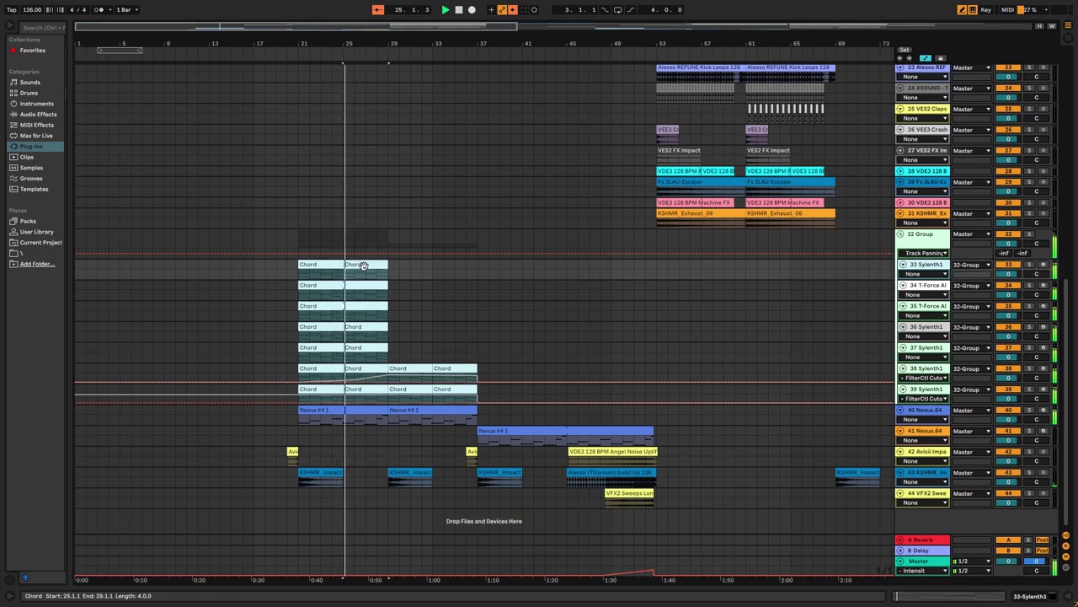
scroll(673, 523, down, 3)
scroll(672, 522, up, 4)
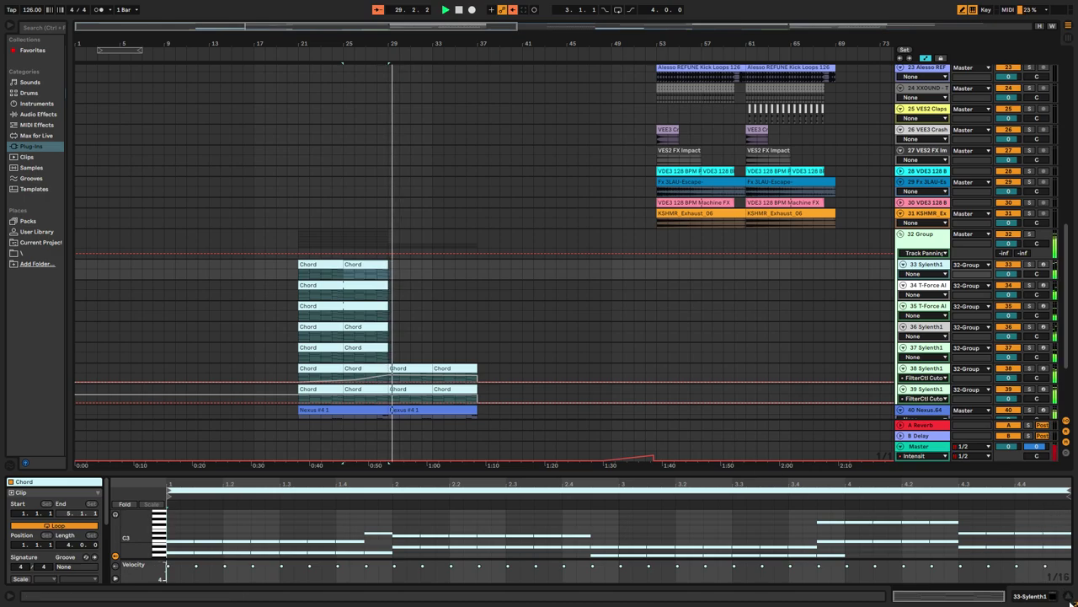
click(1068, 600)
Examine the notes of the Chrod 1 clip on track 13, including its lower octaves, then close the editor.
scroll(539, 342, up, 8)
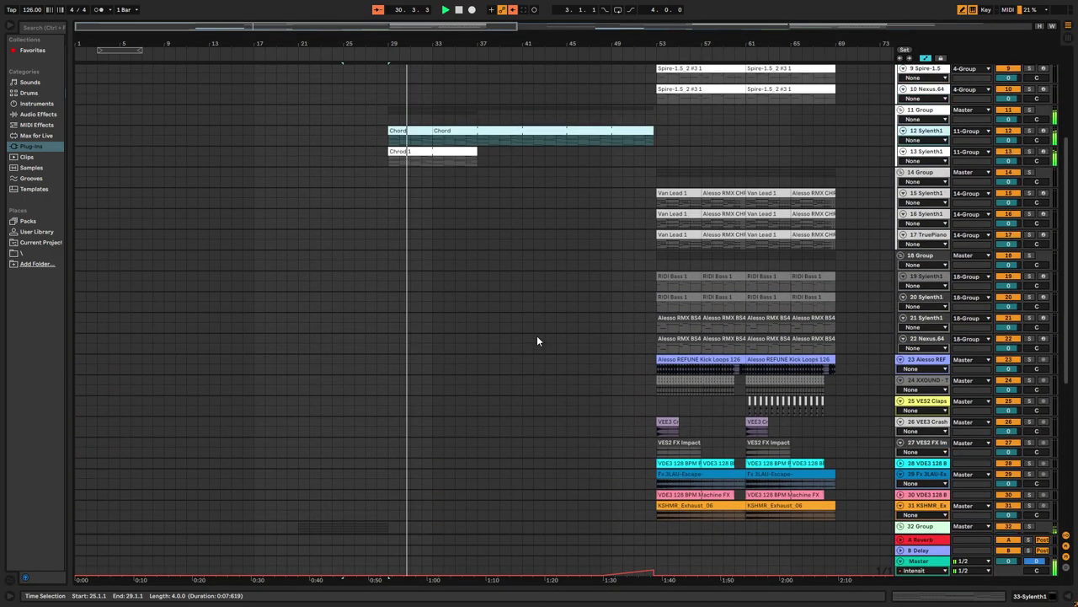
double_click(449, 152)
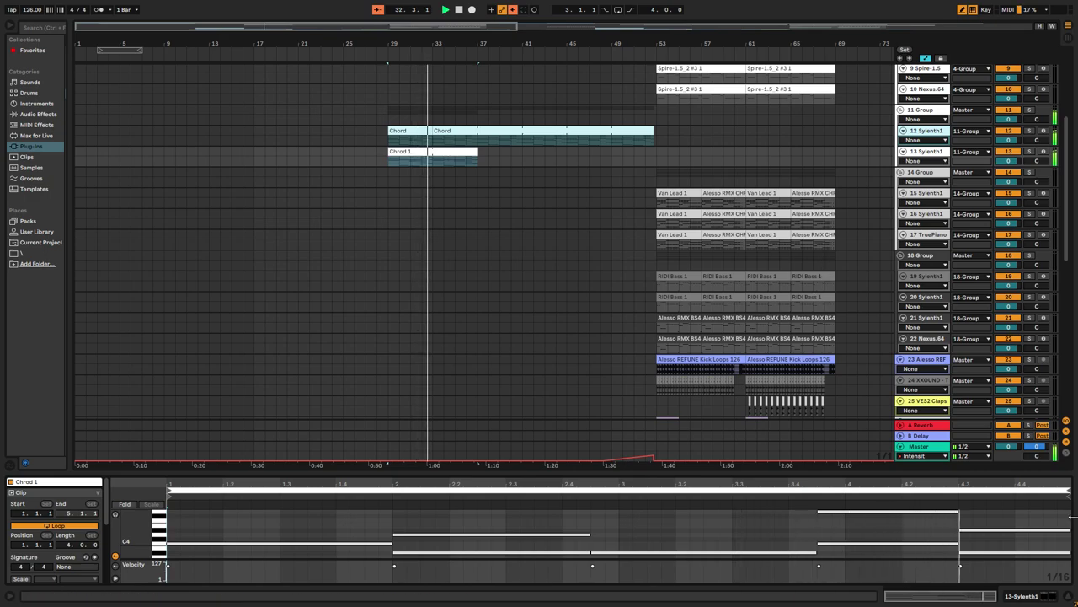
scroll(839, 543, up, 4)
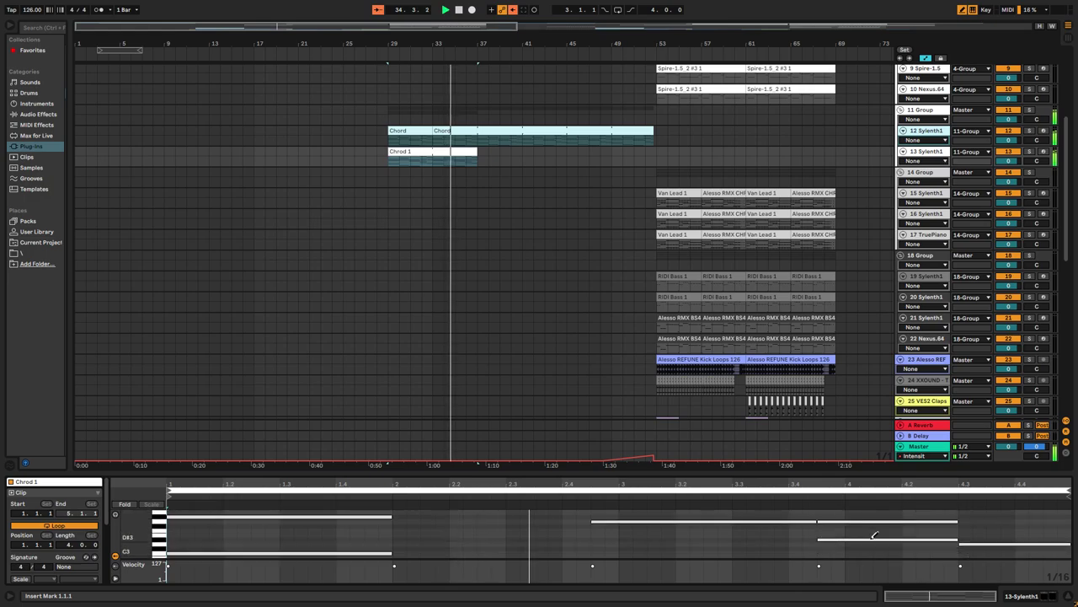
click(1066, 596)
Examine the notes of the long Chord clip starting at bar 33 on track 12.
scroll(590, 381, up, 5)
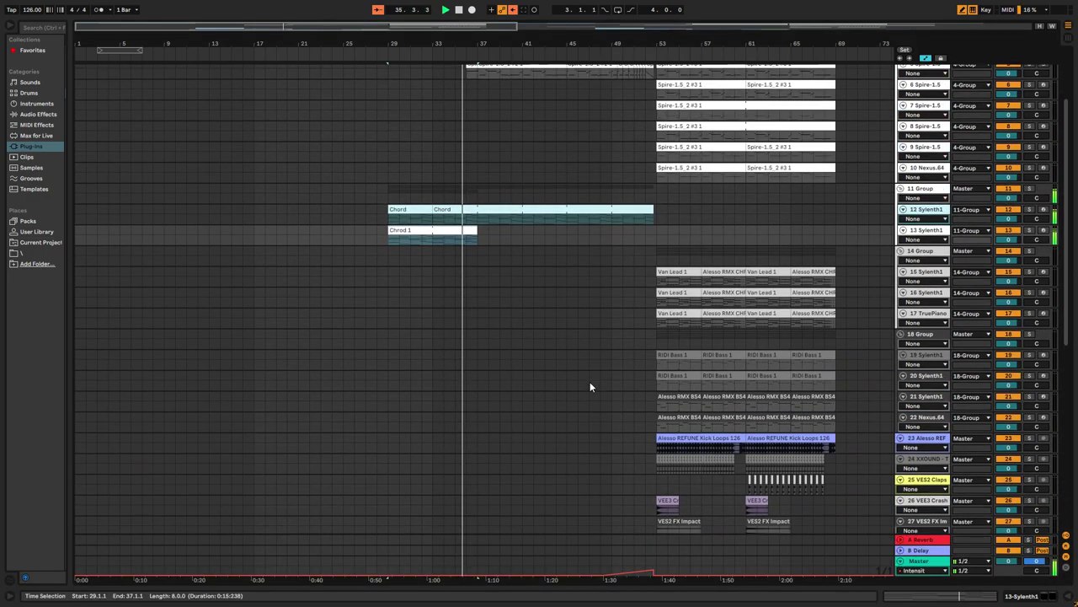
double_click(493, 255)
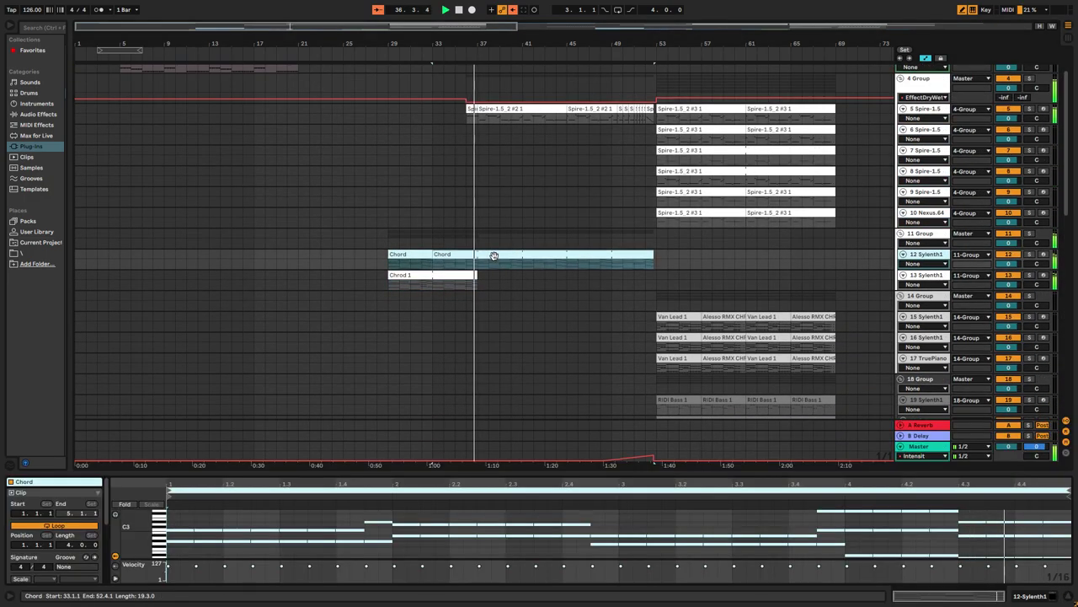
scroll(602, 327, up, 2)
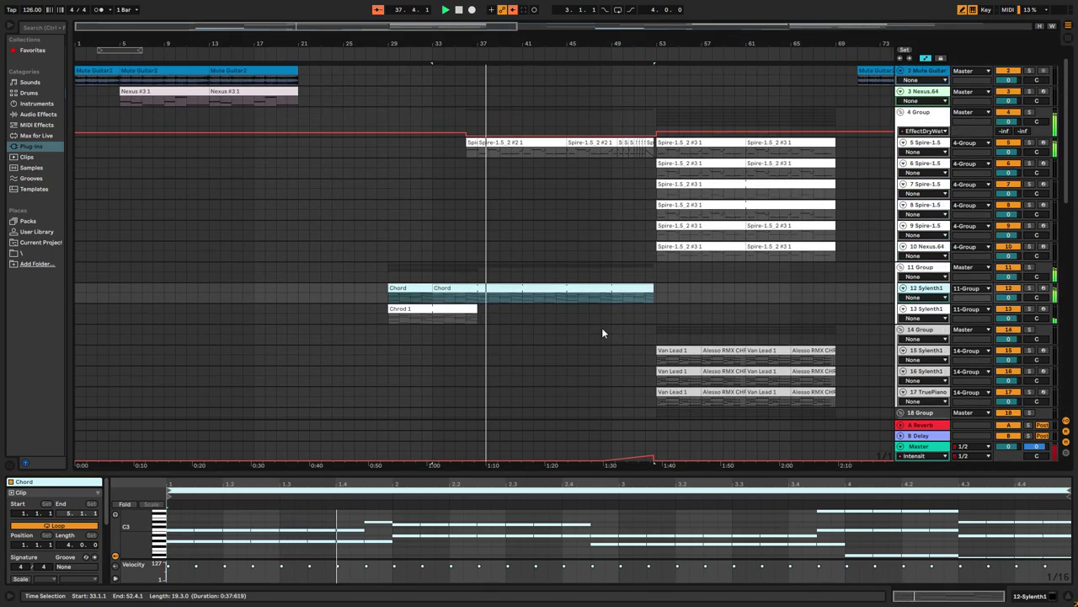
Examine the melody notes of the Spire-1.5_2 #2 1 clip at bar 37 on track 5, then close the editor.
click(543, 144)
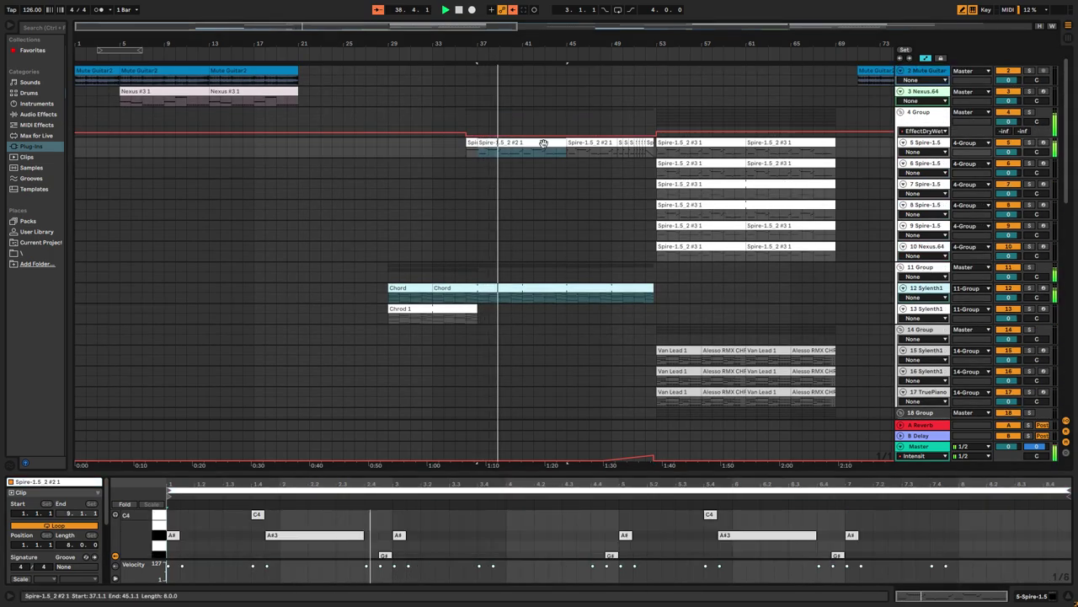
scroll(589, 519, down, 4)
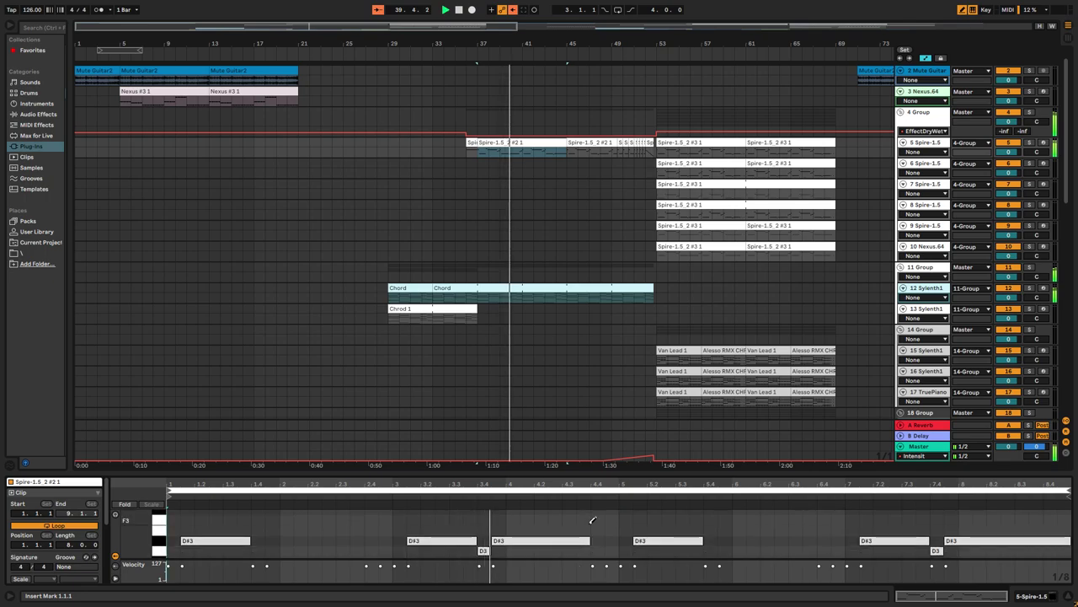
scroll(592, 519, up, 3)
scroll(592, 519, down, 4)
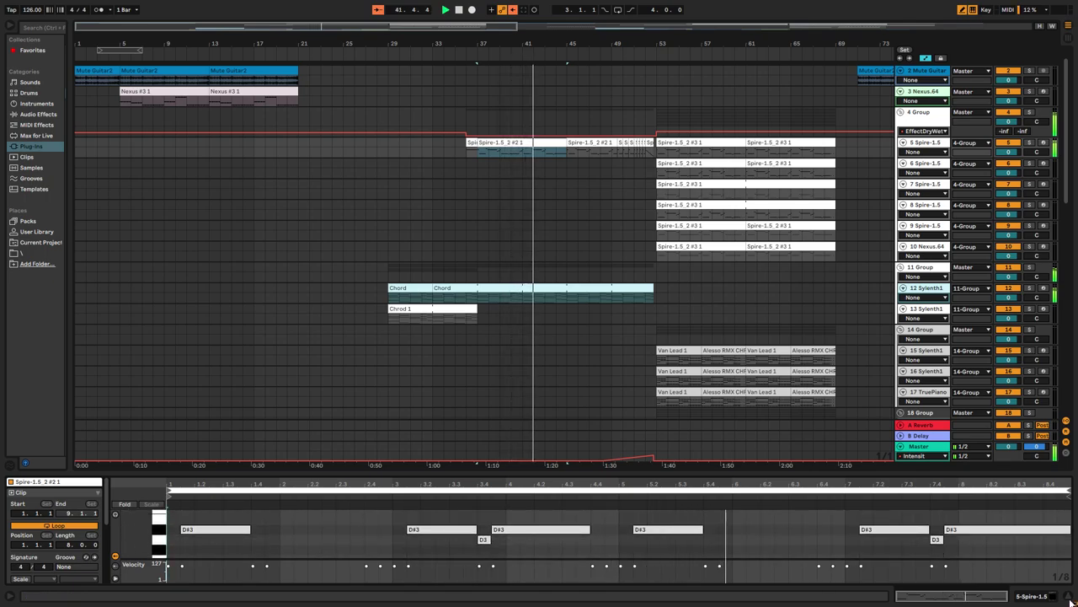
click(1070, 594)
Examine the waveform of the Alesso (Titanium) build Up 126 audio clip on track 43, then close the clip view.
scroll(758, 396, up, 2)
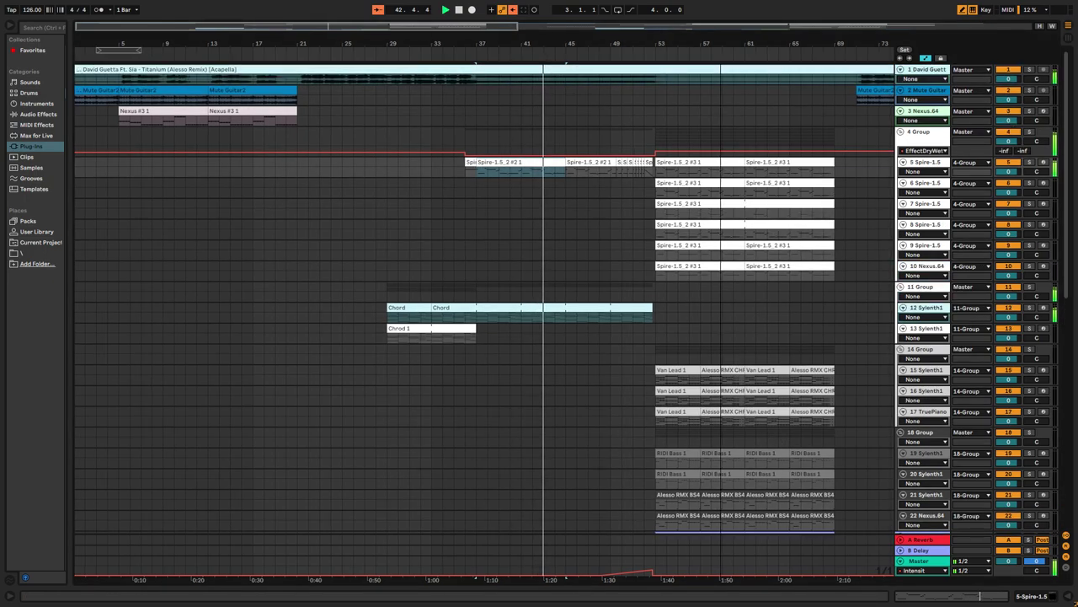
scroll(573, 196, right, 5)
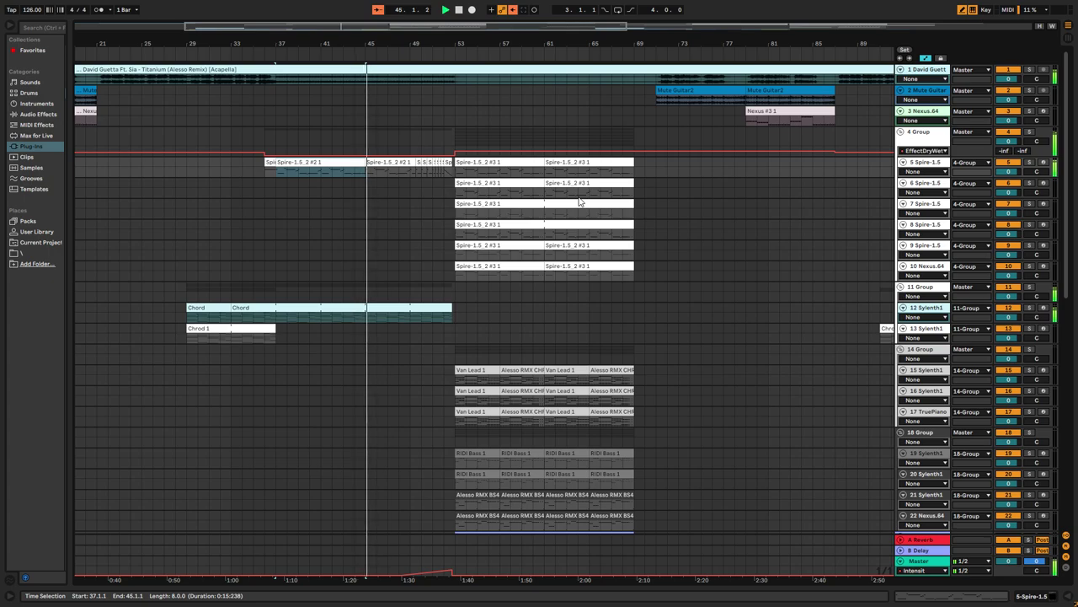
scroll(580, 203, down, 10)
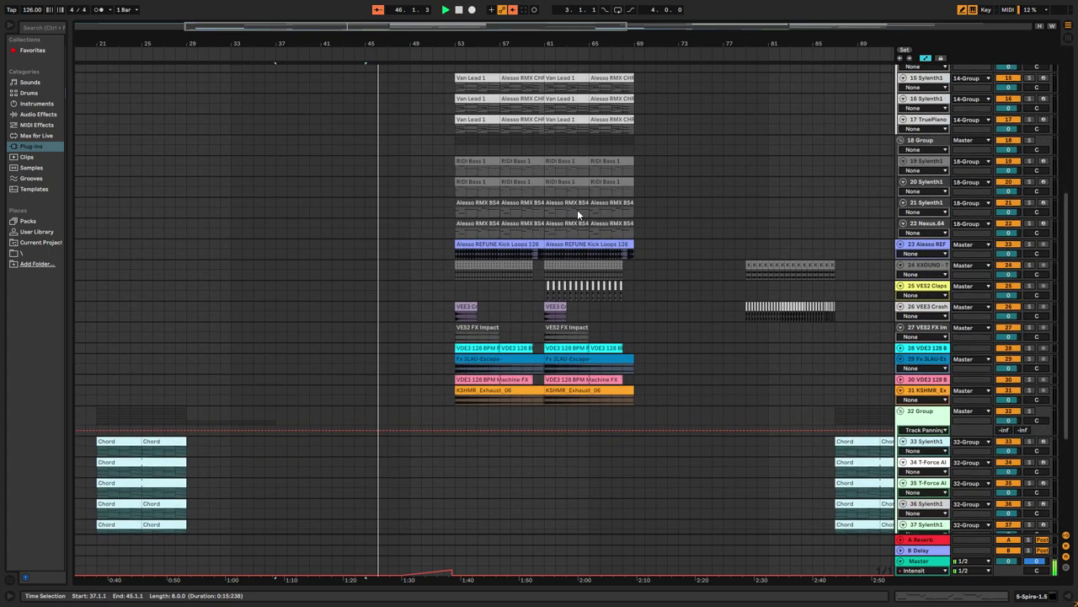
scroll(578, 209, down, 5)
scroll(405, 472, down, 1)
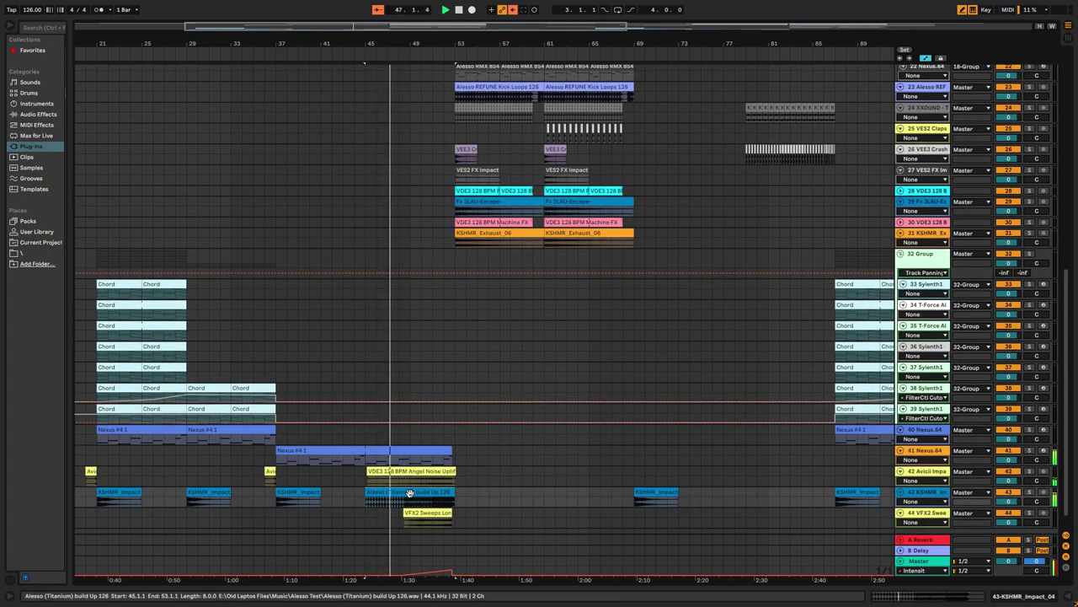
double_click(410, 493)
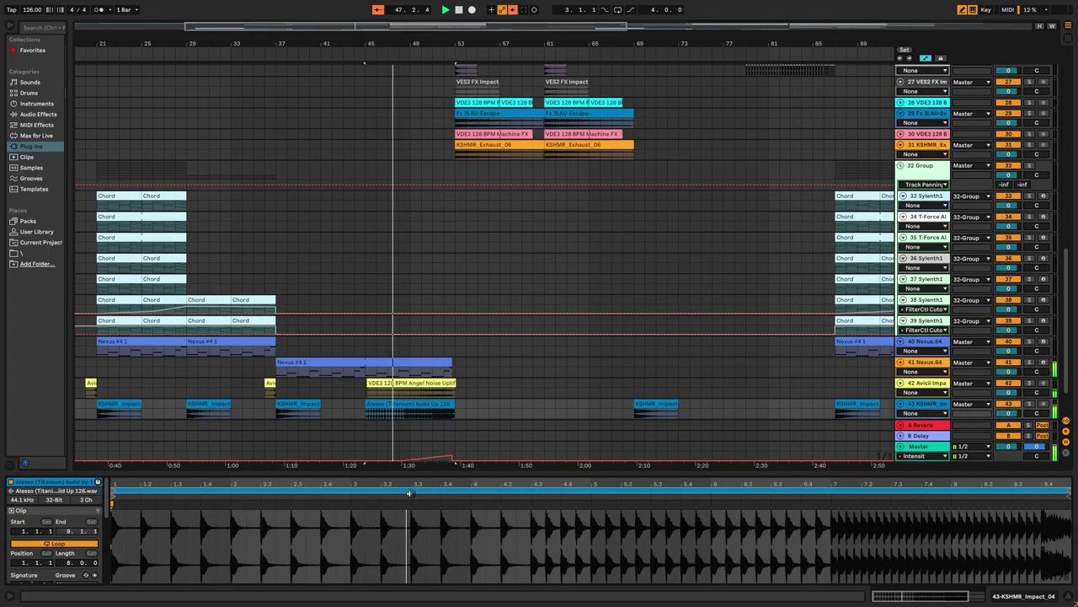
click(1072, 597)
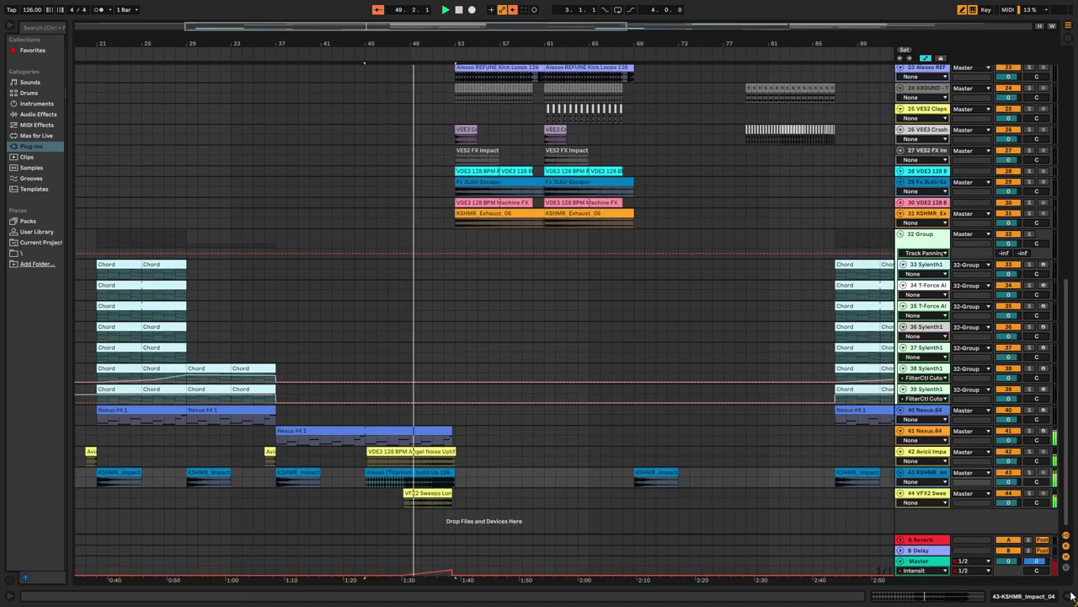
Compare the notes of the Spire-1.5_2 #3 1 lead clips at bar 53 on tracks 6 to 10, then close the editor.
scroll(1071, 455, up, 3)
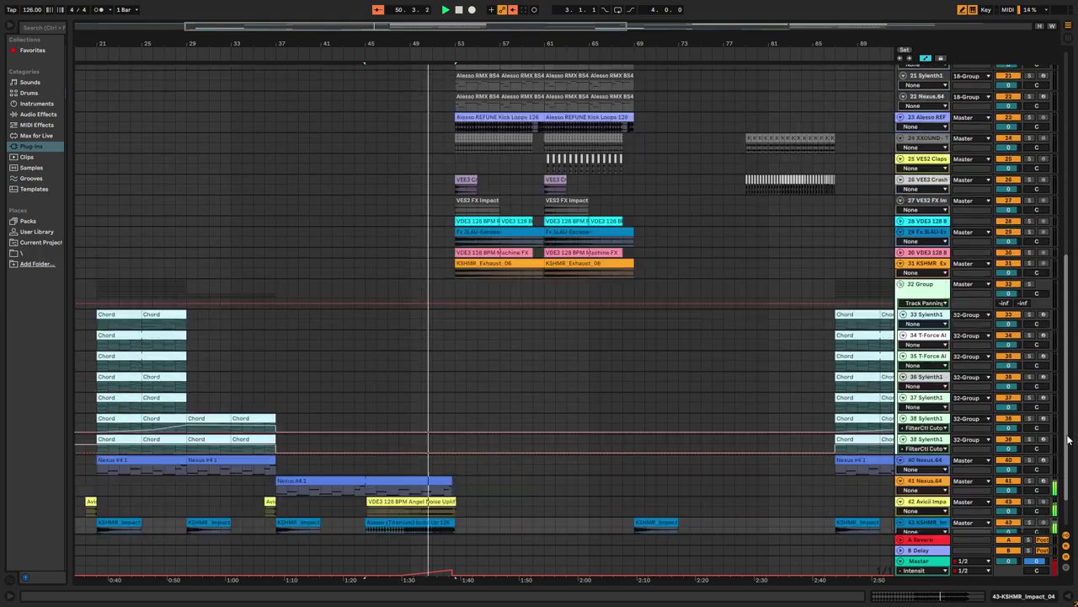
drag(1069, 439, 1076, 245)
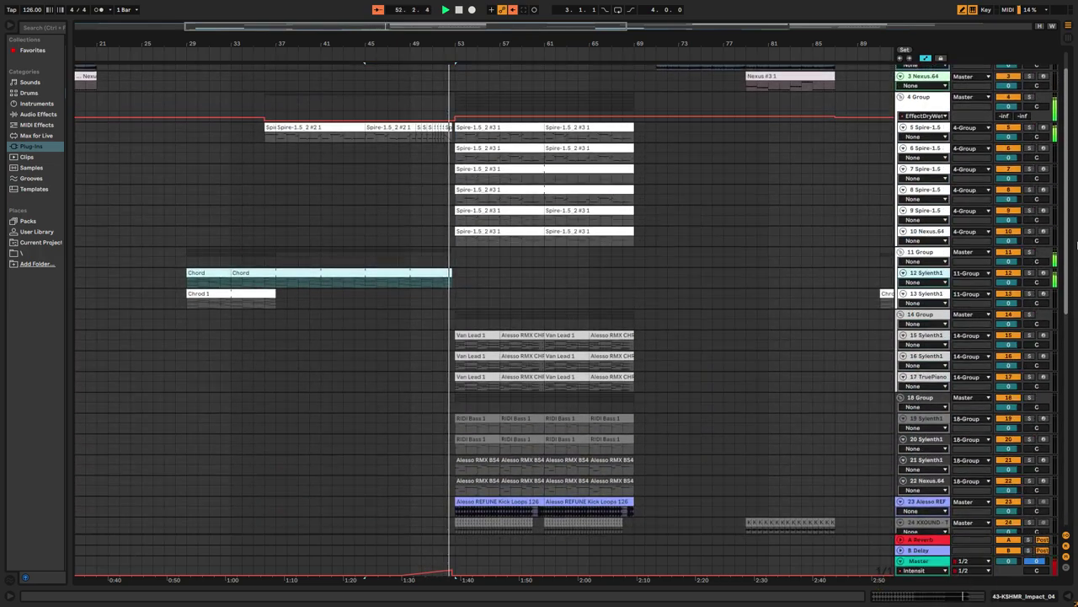
double_click(501, 231)
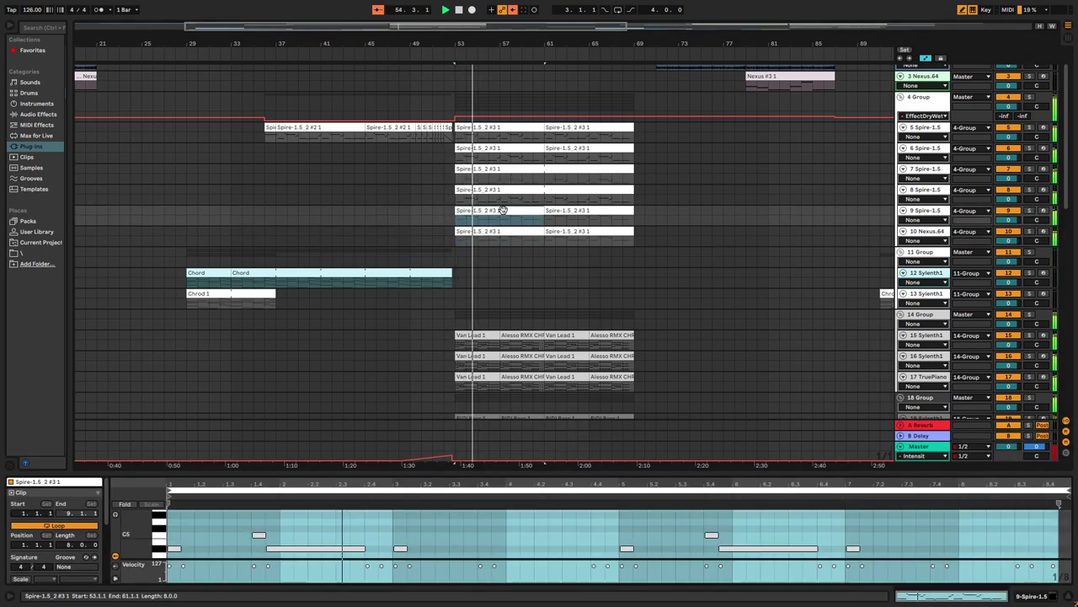
click(507, 190)
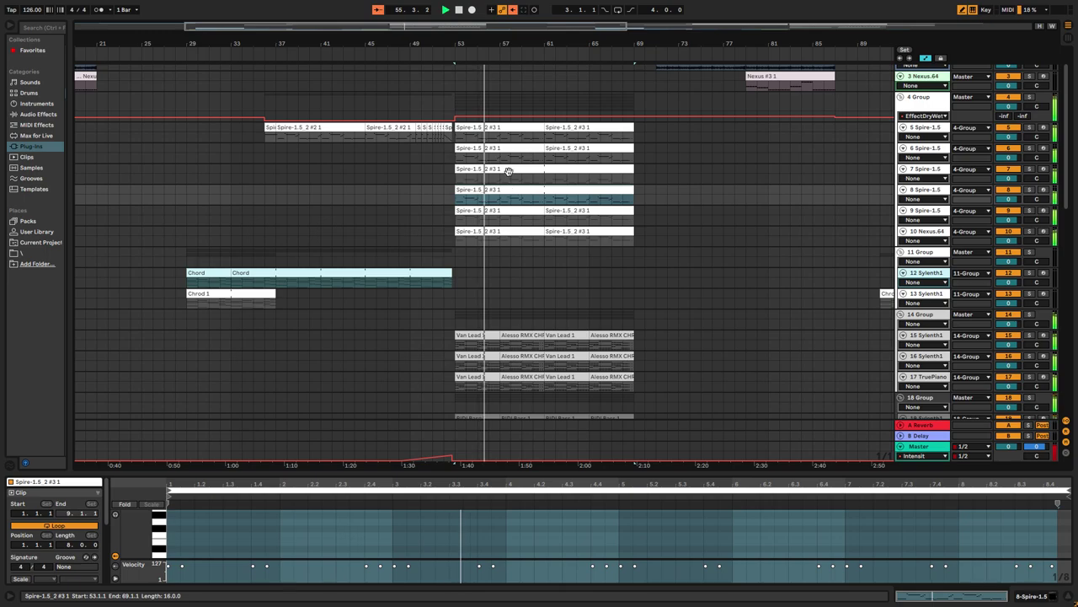
click(509, 171)
click(508, 151)
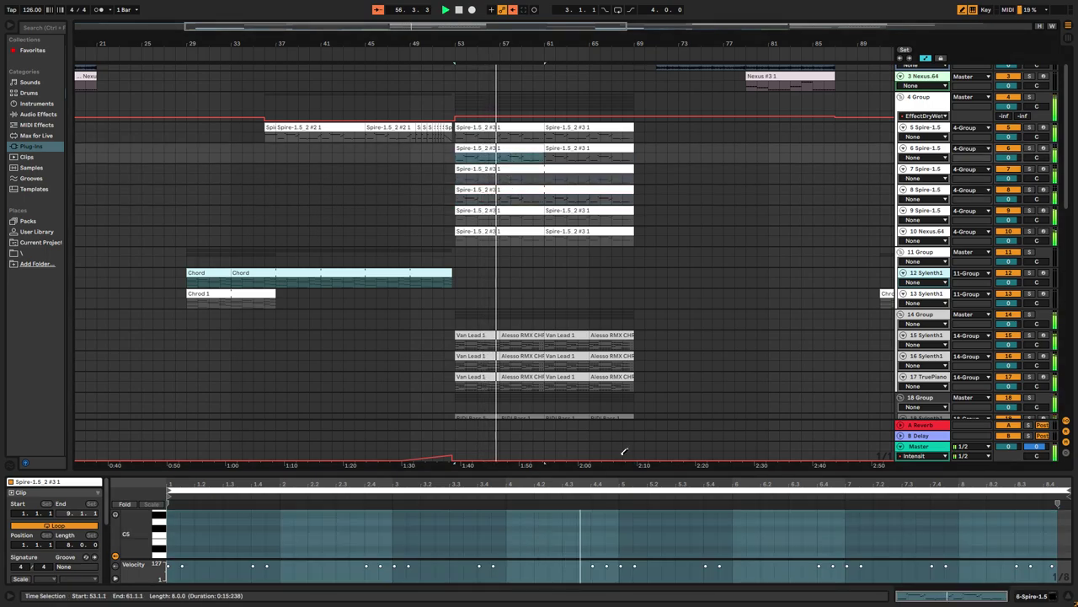
click(636, 510)
key(ctrl+alt+l)
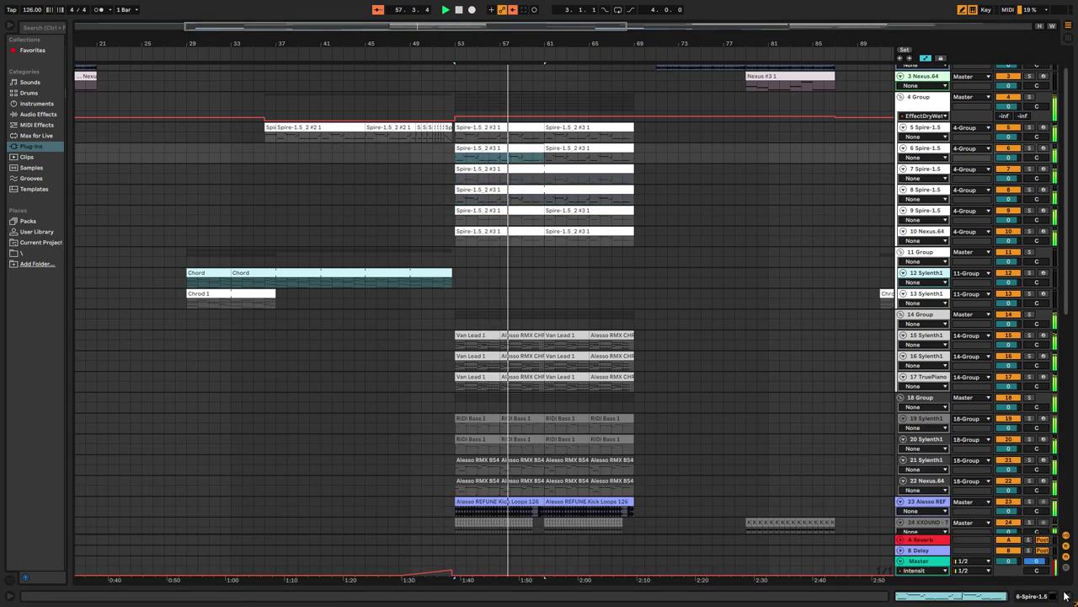
Examine the notes of the Alesso RMX CHRD 1 clip on track 15 and look over the drop's other tracks down to the effects.
double_click(522, 335)
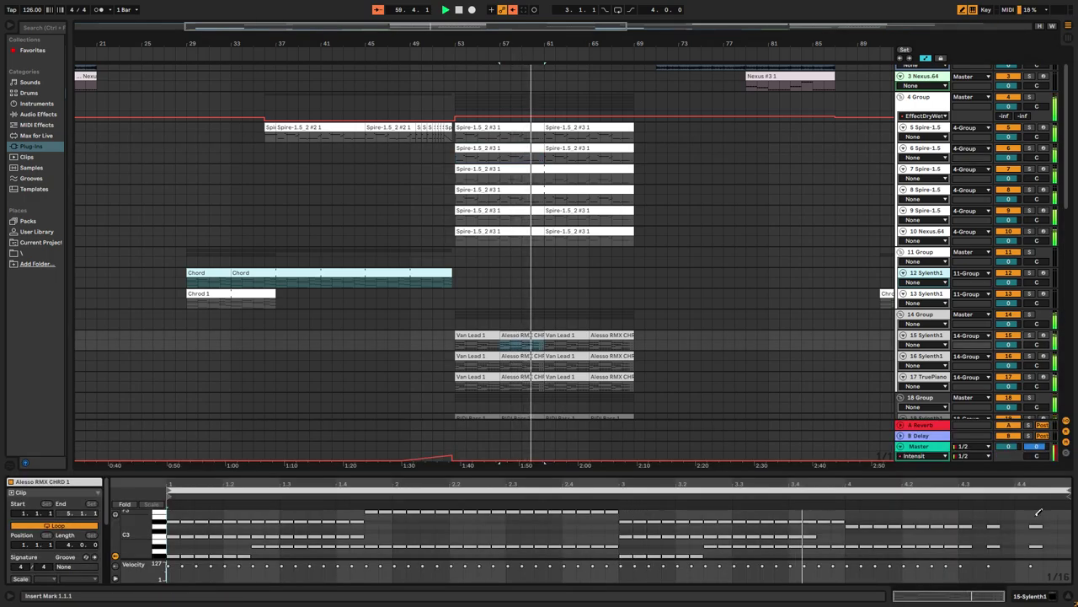
click(1066, 595)
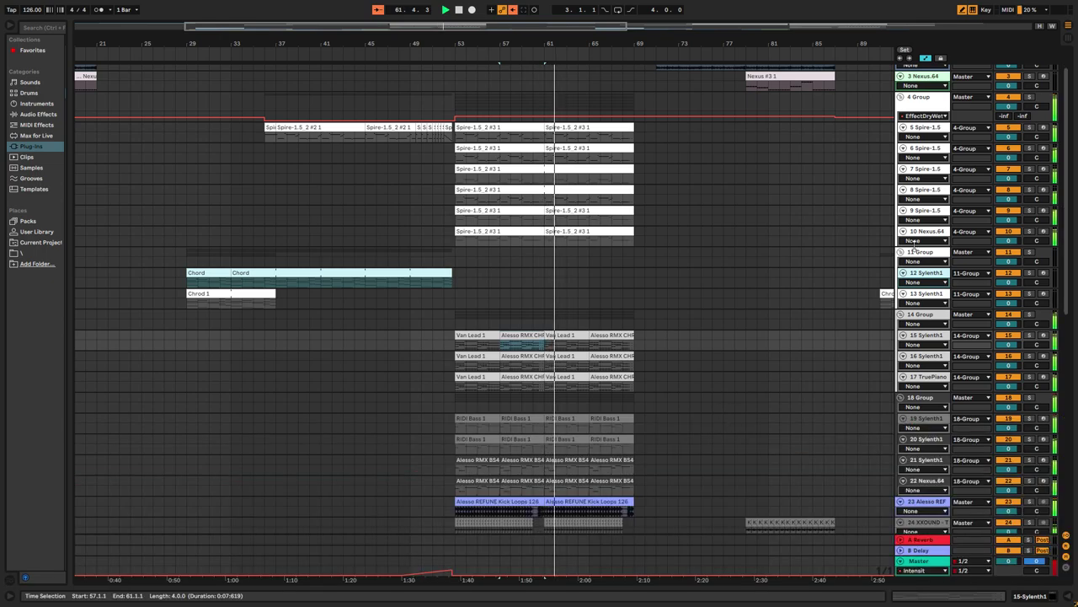
scroll(1067, 201, up, 1)
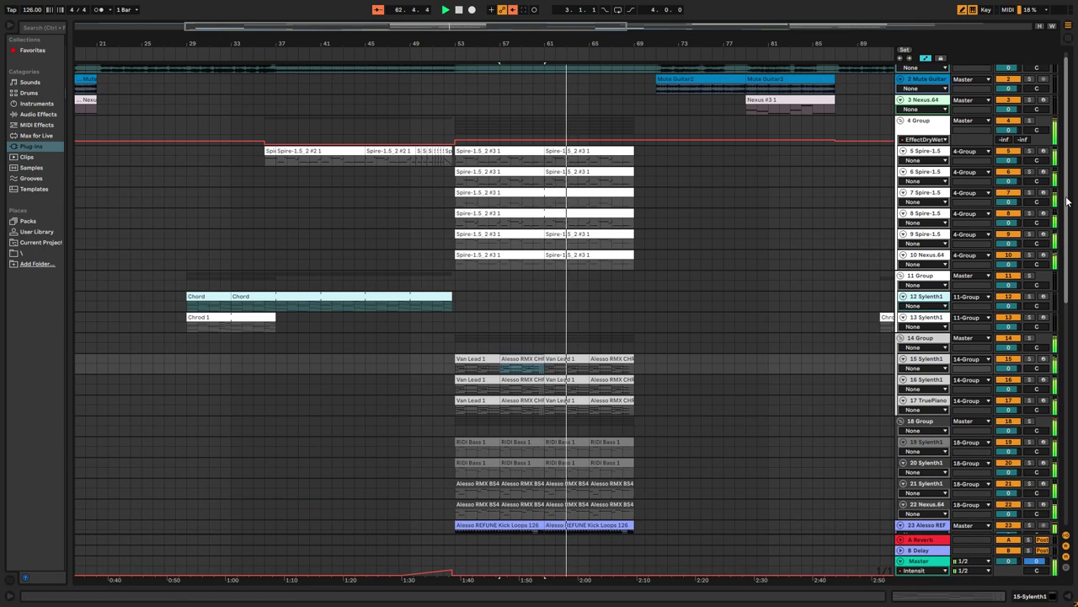
scroll(1067, 200, down, 3)
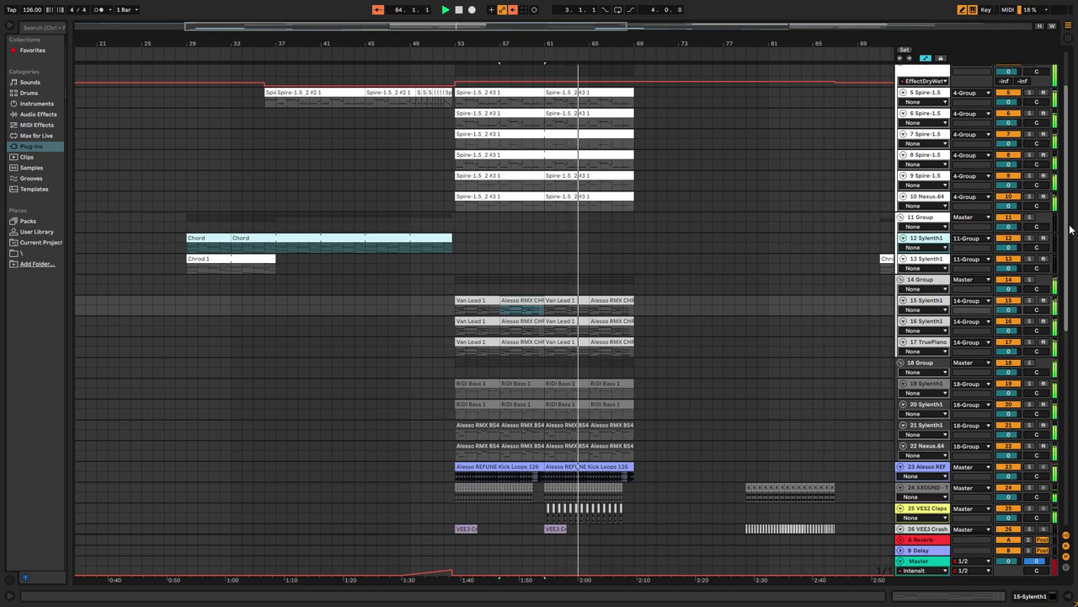
scroll(1071, 232, down, 1)
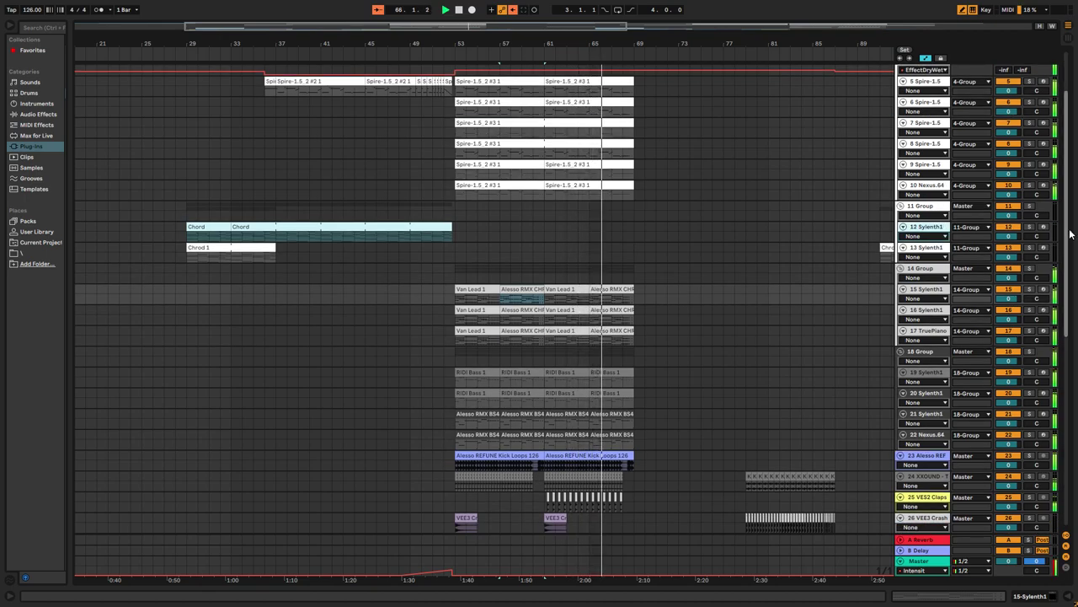
drag(1068, 238, 1070, 431)
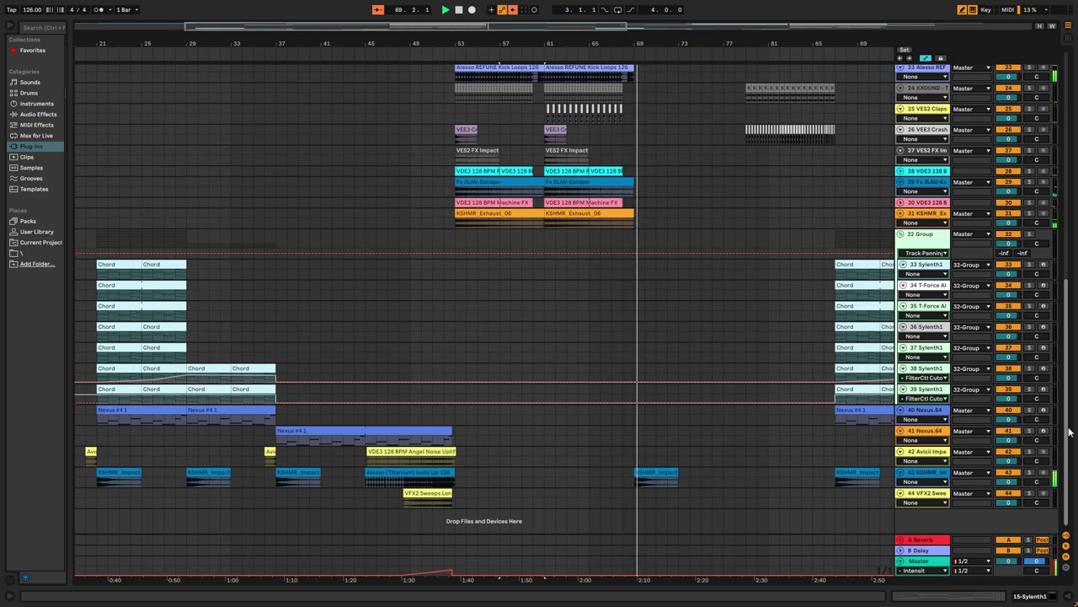
drag(1071, 432, 1071, 173)
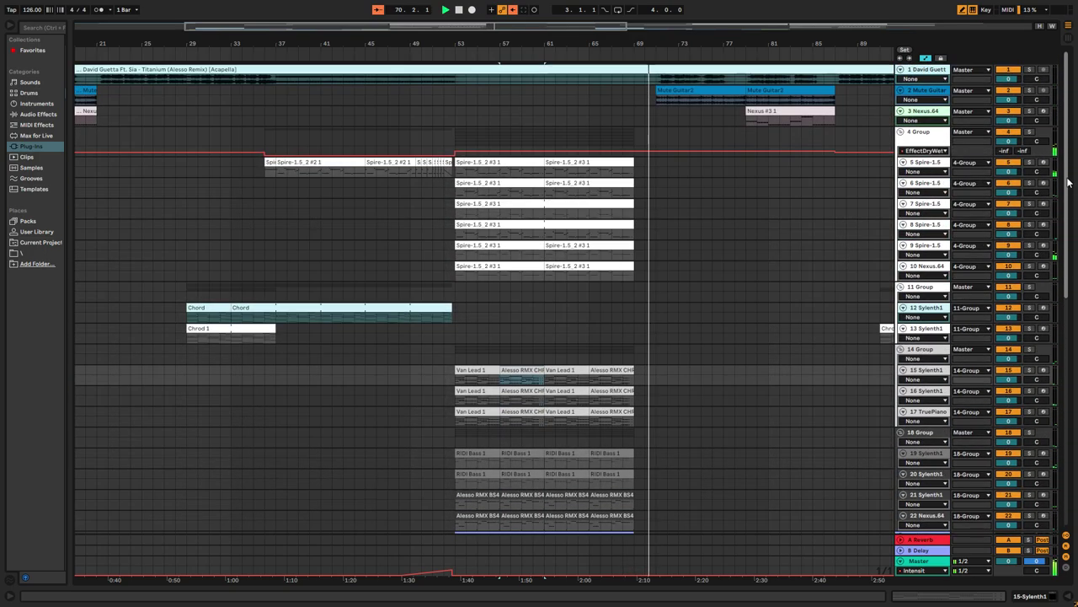
Examine the notes of the Nexus #3 1 clip at bar 79 on track 3, then close the editor.
drag(186, 26, 321, 27)
drag(439, 28, 507, 25)
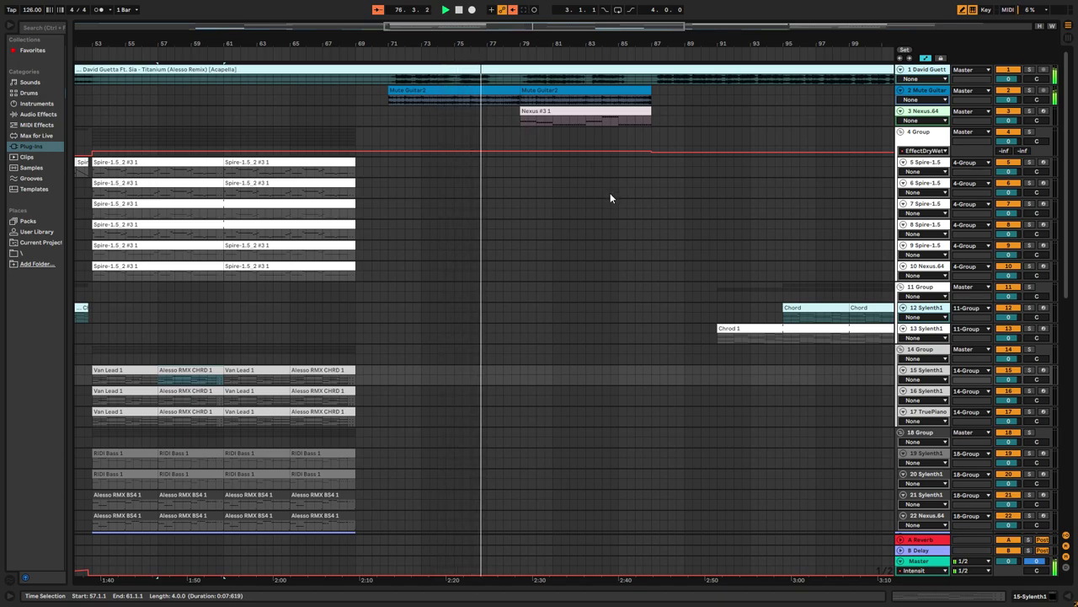
scroll(620, 227, down, 3)
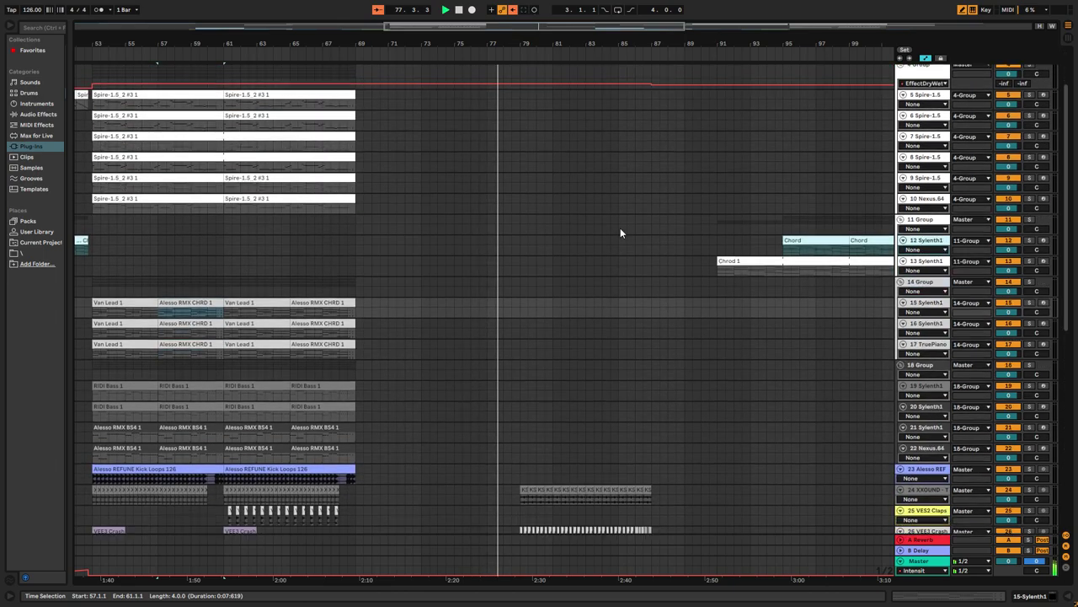
scroll(619, 226, up, 2)
scroll(614, 225, down, 4)
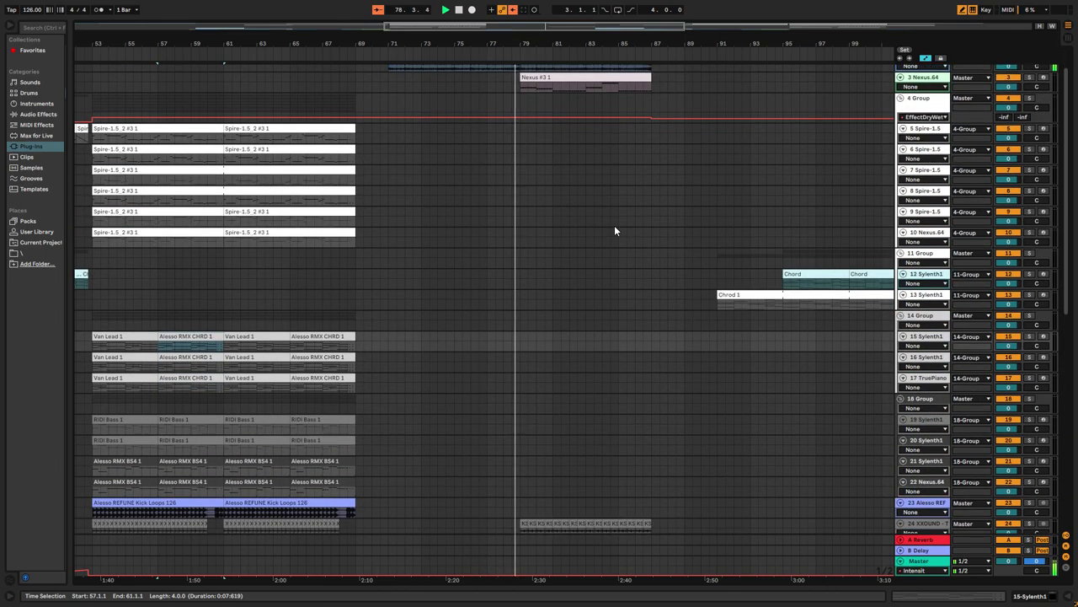
scroll(614, 225, down, 2)
scroll(653, 202, up, 5)
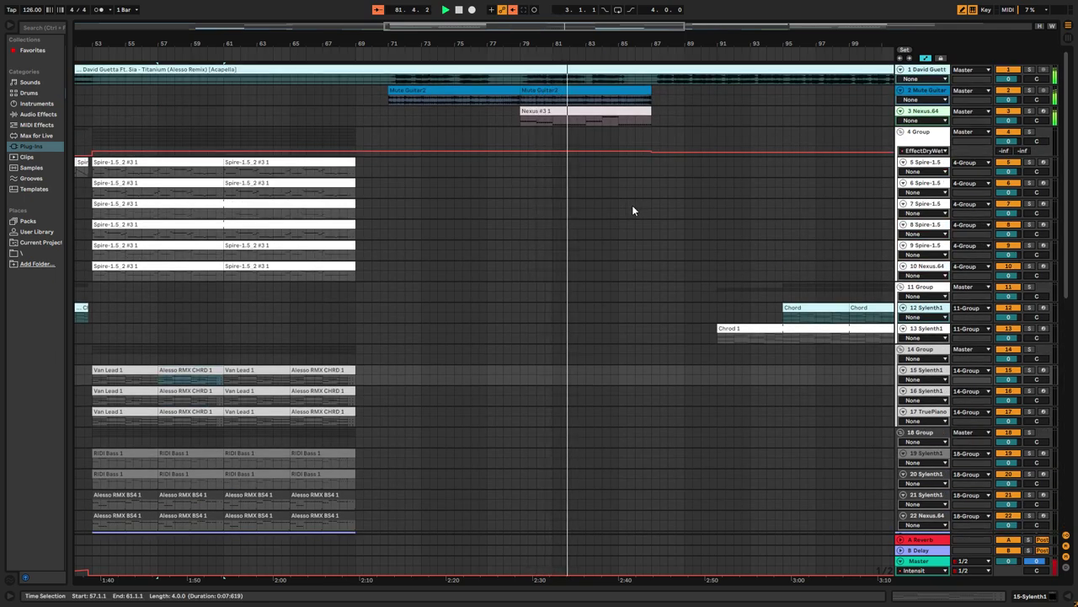
click(594, 112)
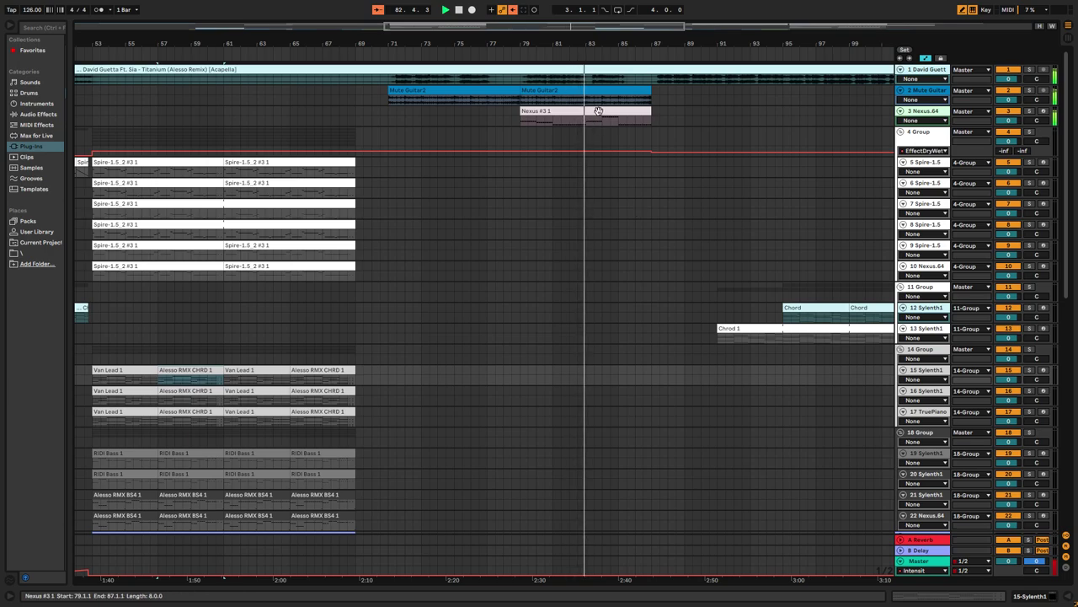
double_click(598, 110)
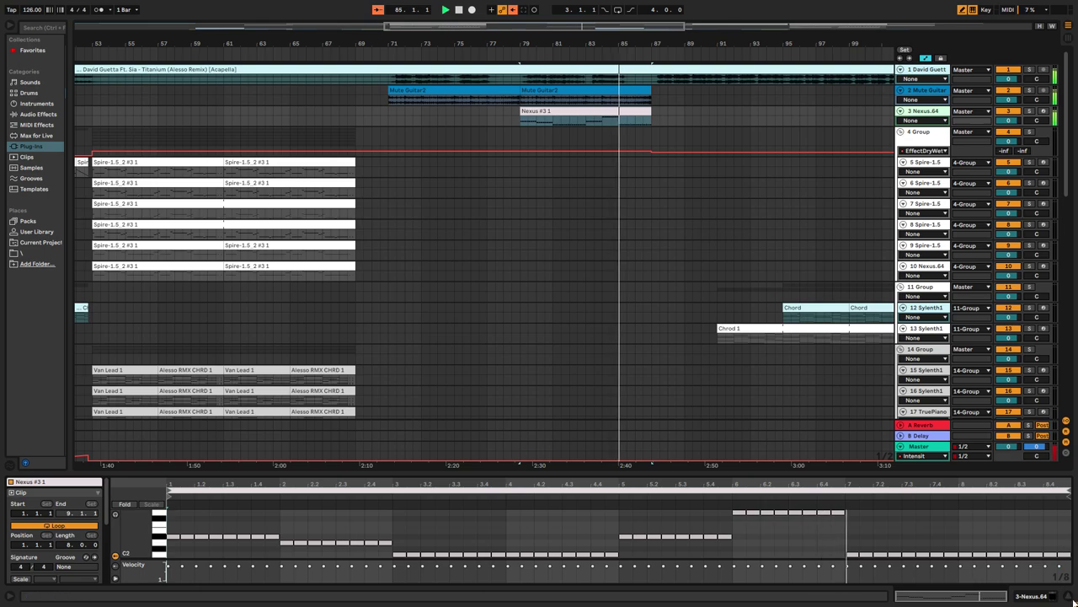
click(1072, 600)
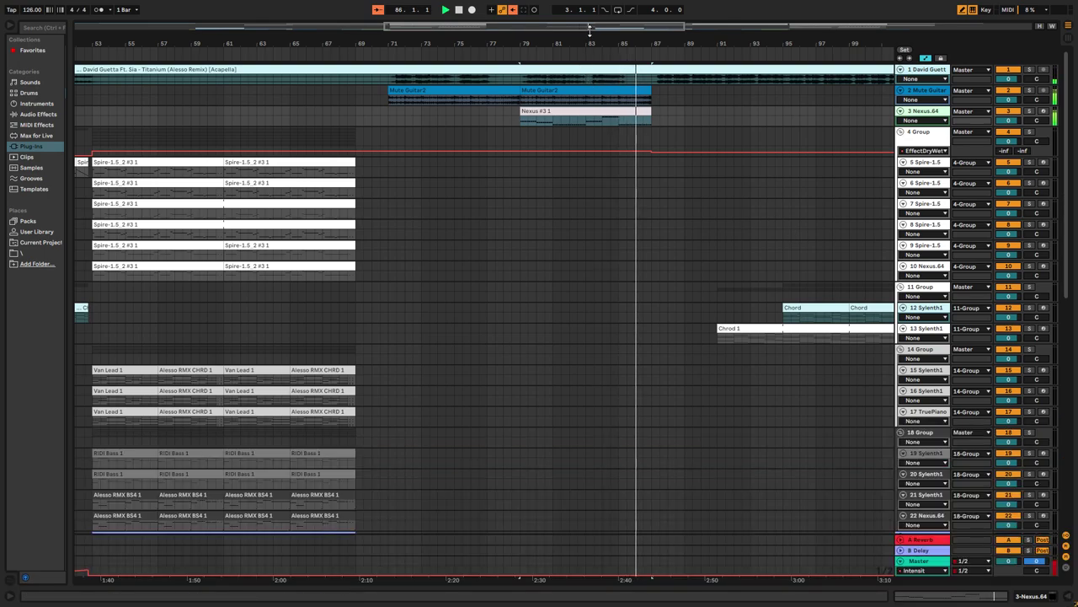
Examine the notes of the Chord clip at bar 87 on track 39, then close the editor.
scroll(624, 414, down, 8)
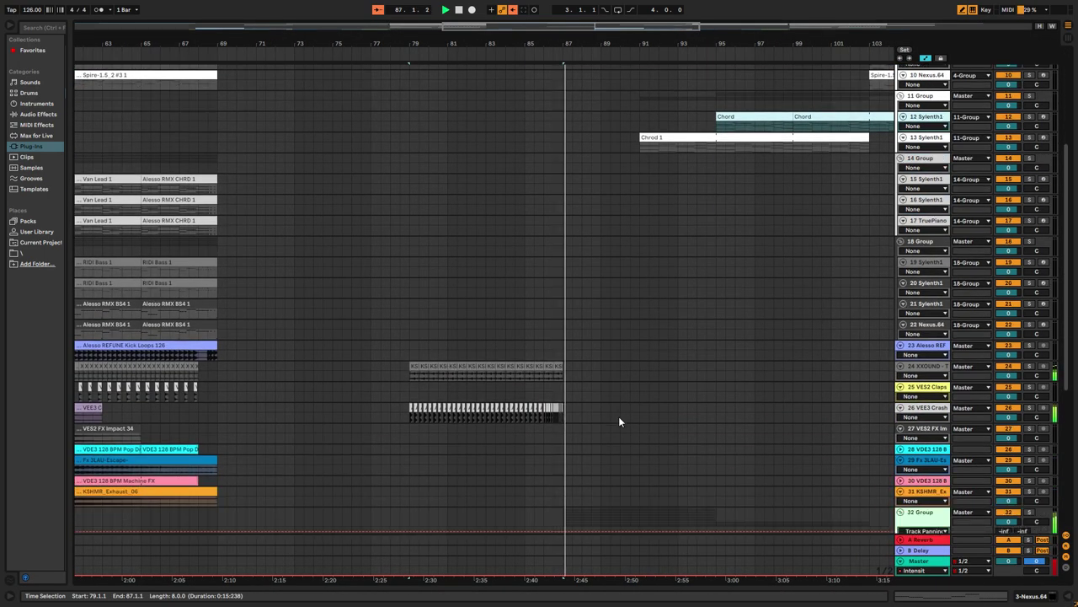
scroll(618, 417, down, 6)
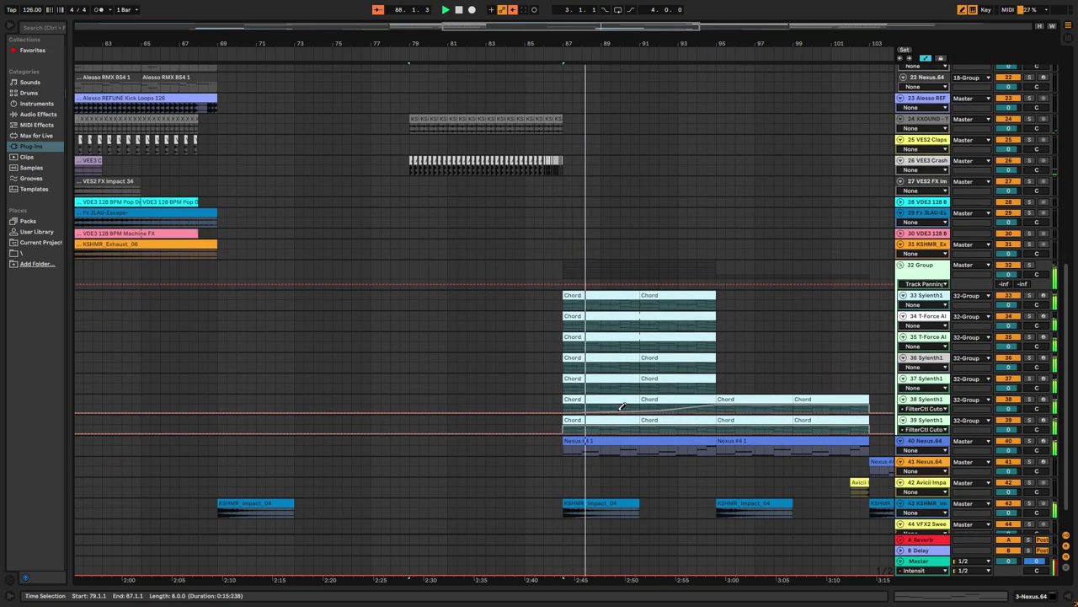
double_click(628, 423)
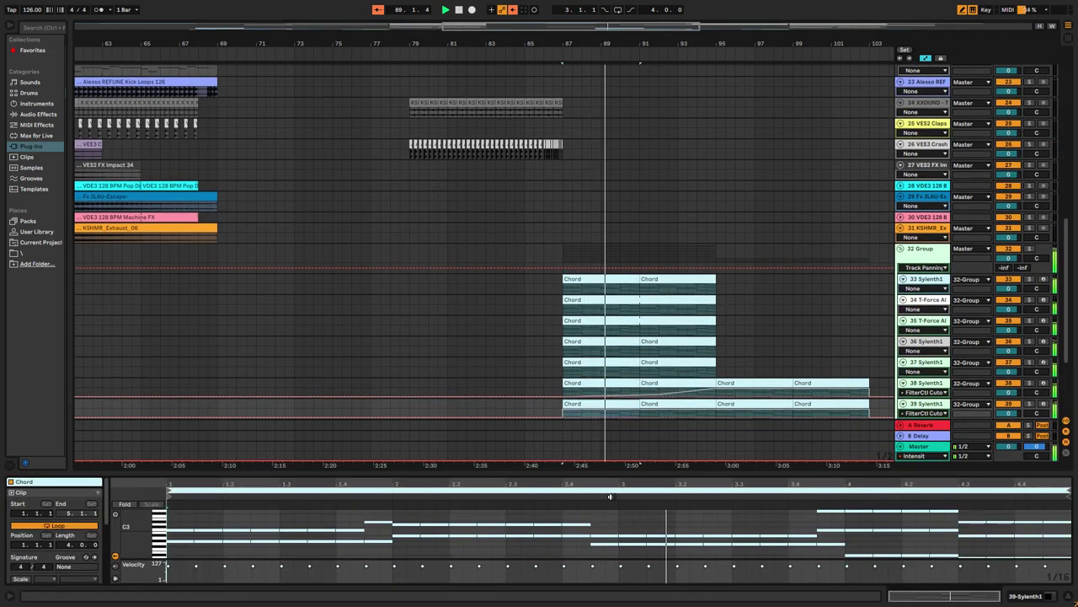
key(ctrl+alt+l)
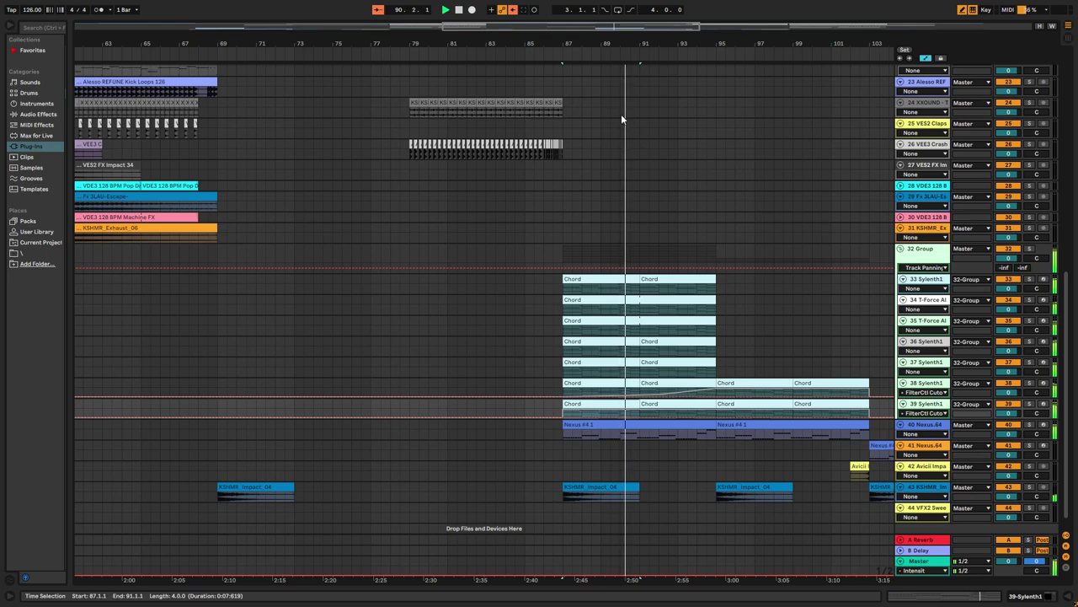
Examine the notes of the Chrod 1 clip at bar 91 on track 13, then close the editor.
scroll(629, 94, right, 5)
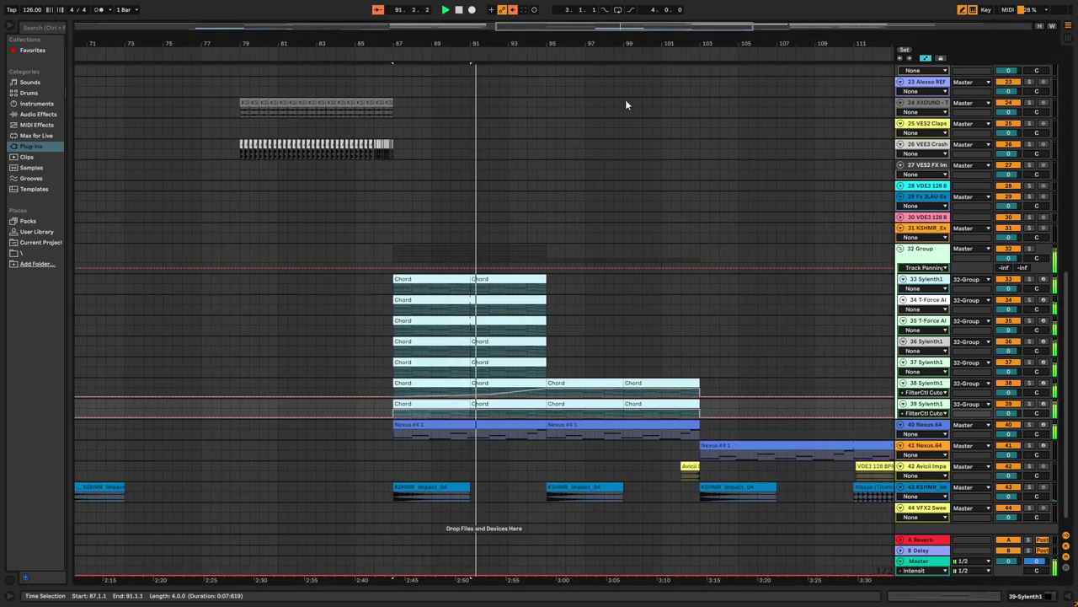
scroll(590, 169, up, 10)
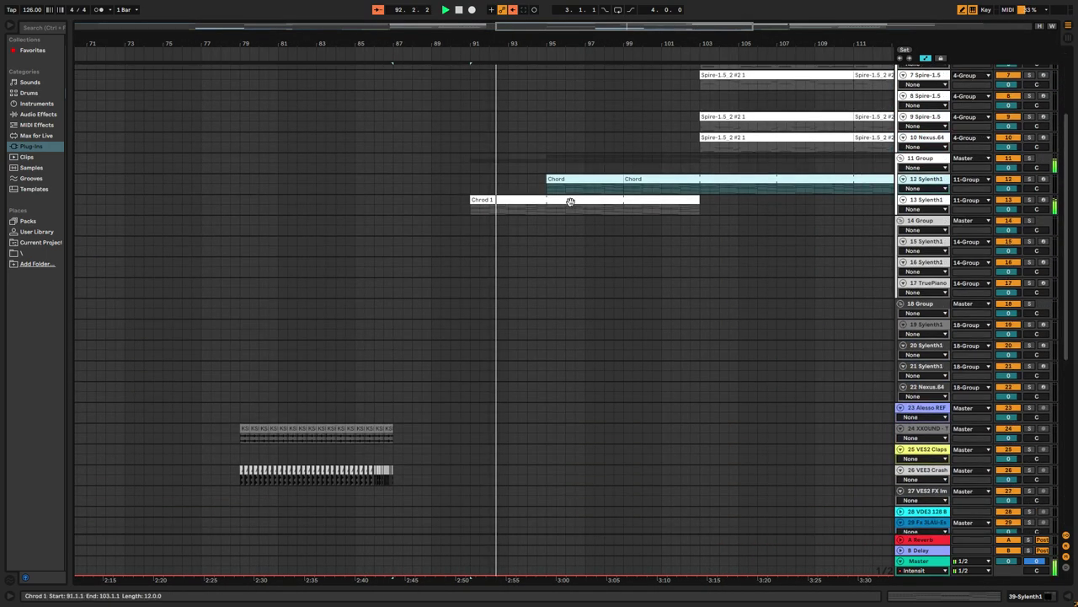
double_click(506, 200)
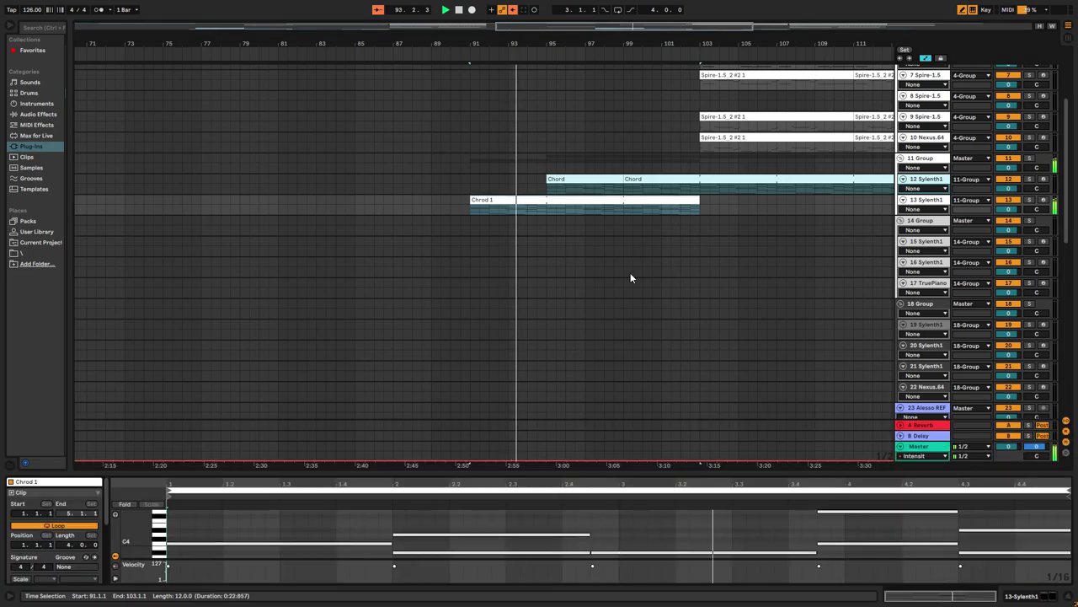
click(1068, 596)
Examine the notes of the Nexus #4 1 clip at bar 103 on track 41, then close the editor.
drag(1067, 309, 1068, 221)
drag(375, 45, 189, 45)
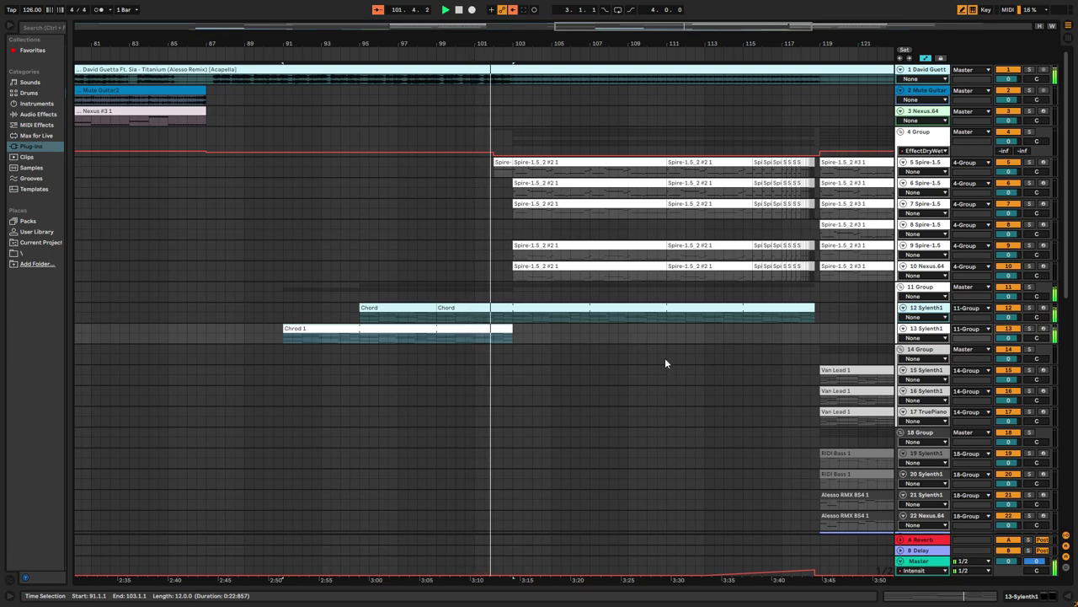
scroll(664, 357, down, 10)
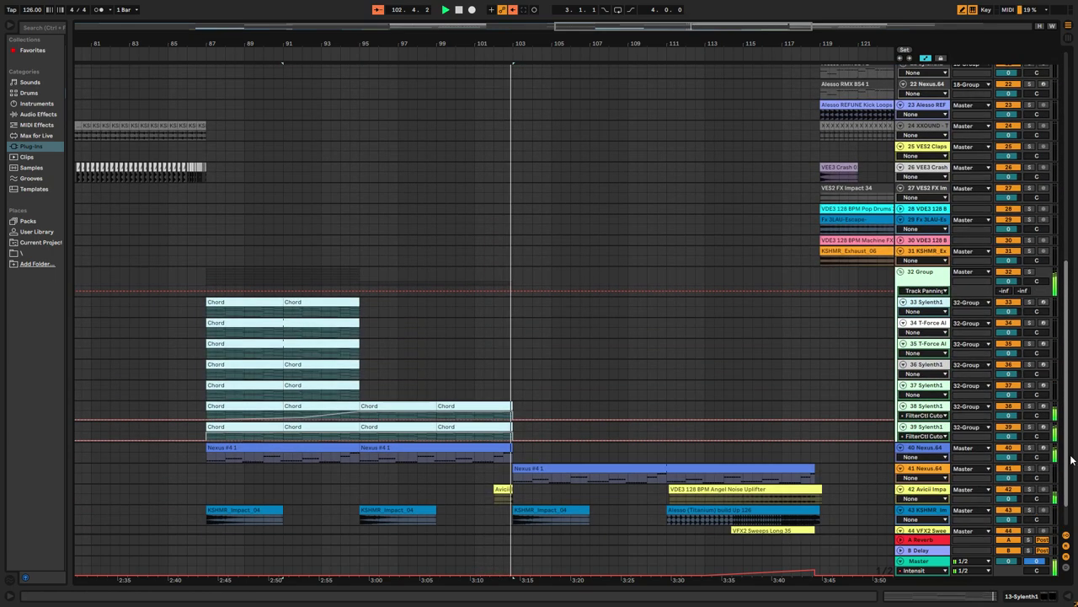
double_click(582, 441)
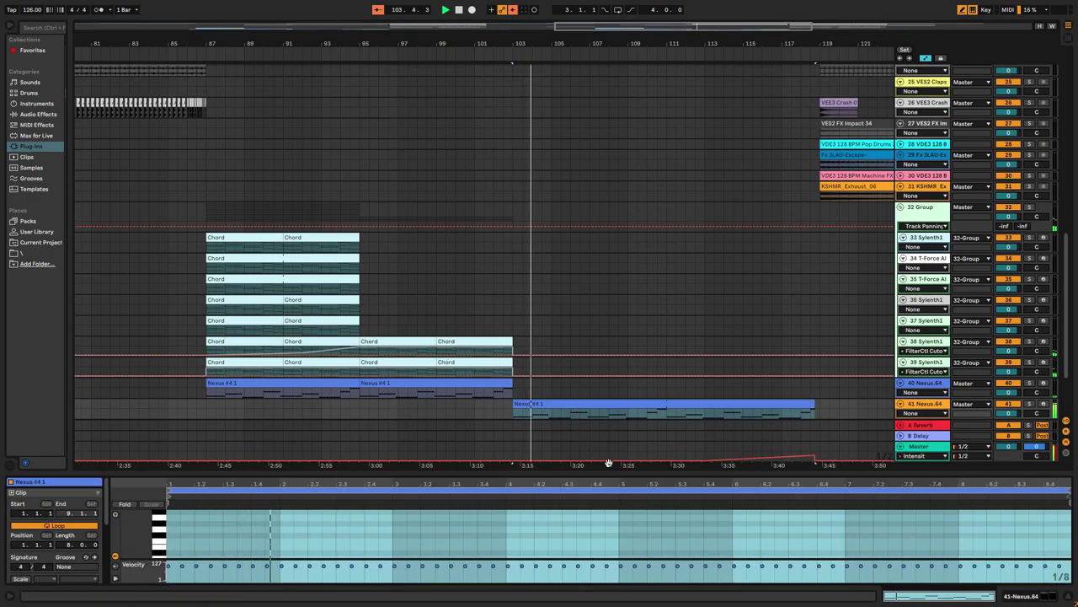
scroll(676, 516, down, 5)
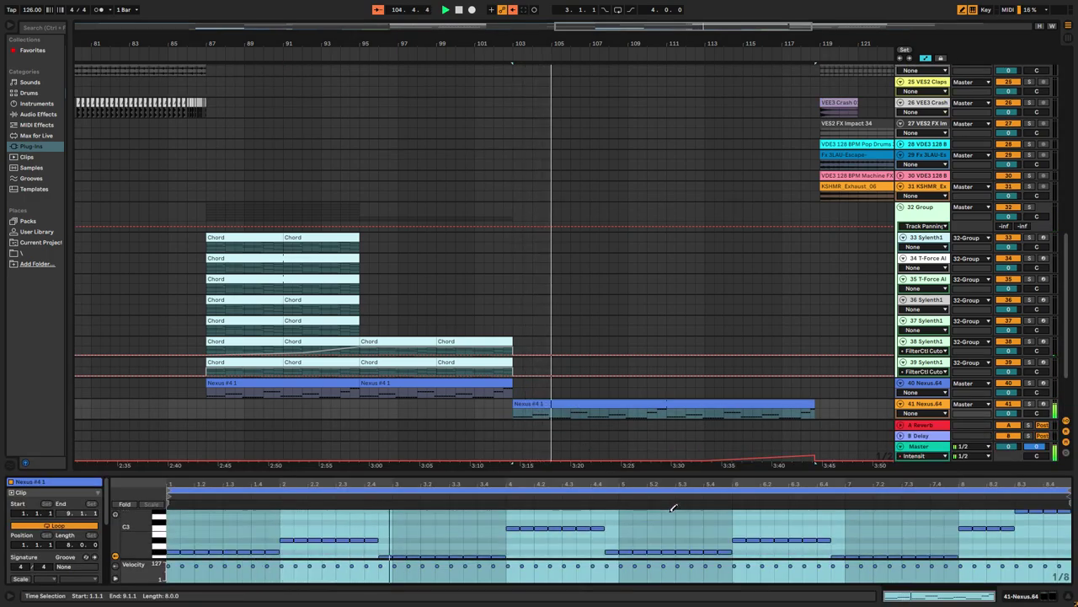
click(1068, 595)
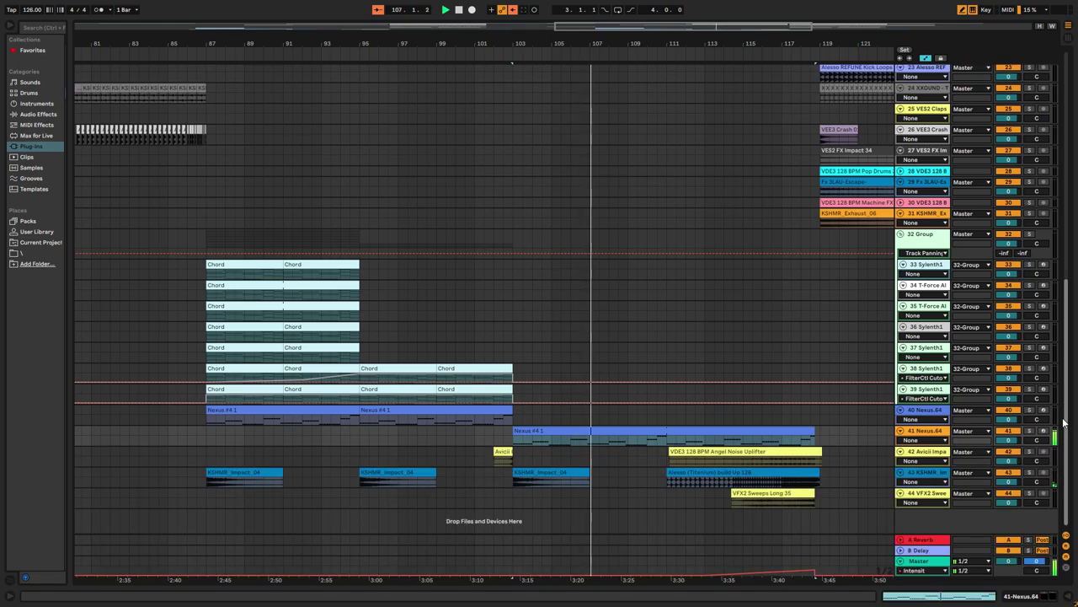
Look over the lead and chord clips of the second build-up from bar 103 into the drop at bar 119.
scroll(1071, 322, up, 5)
scroll(1072, 321, up, 5)
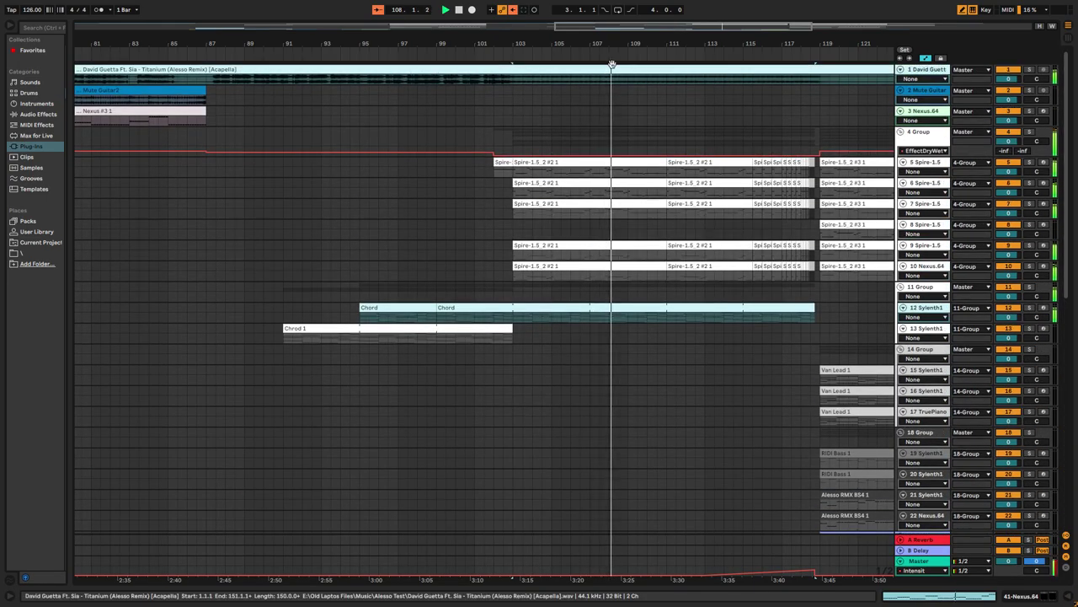
drag(657, 23, 693, 24)
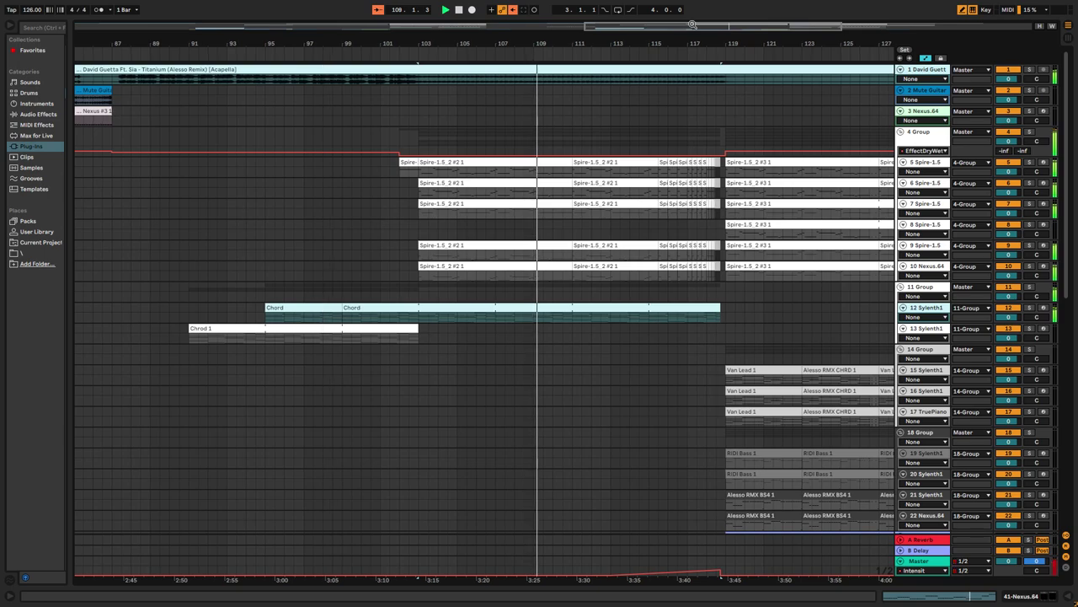
drag(694, 25, 712, 25)
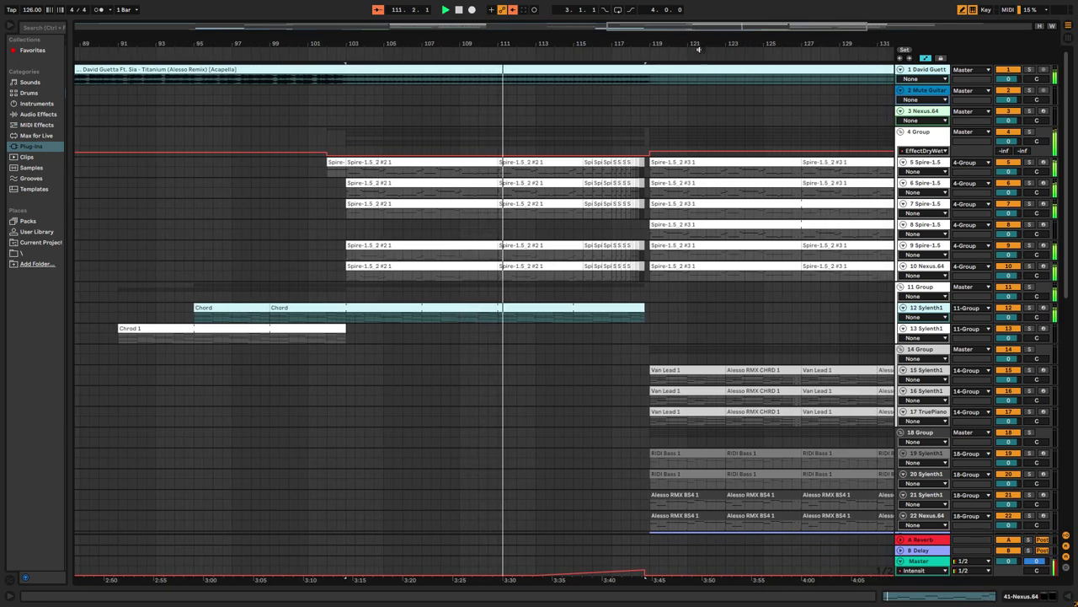
drag(710, 27, 720, 28)
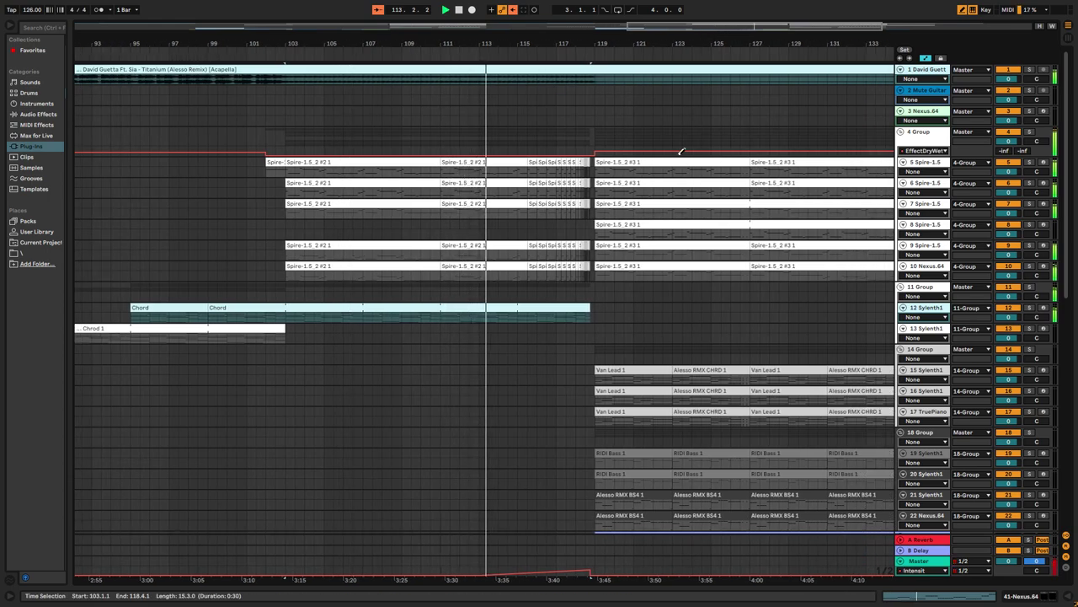
drag(723, 27, 748, 27)
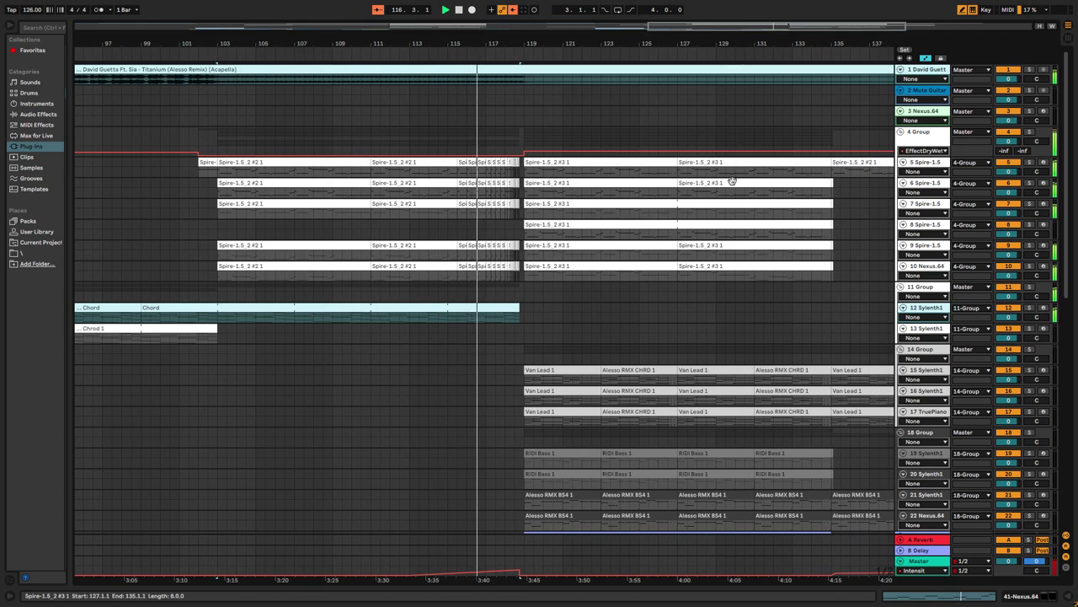
scroll(735, 216, down, 2)
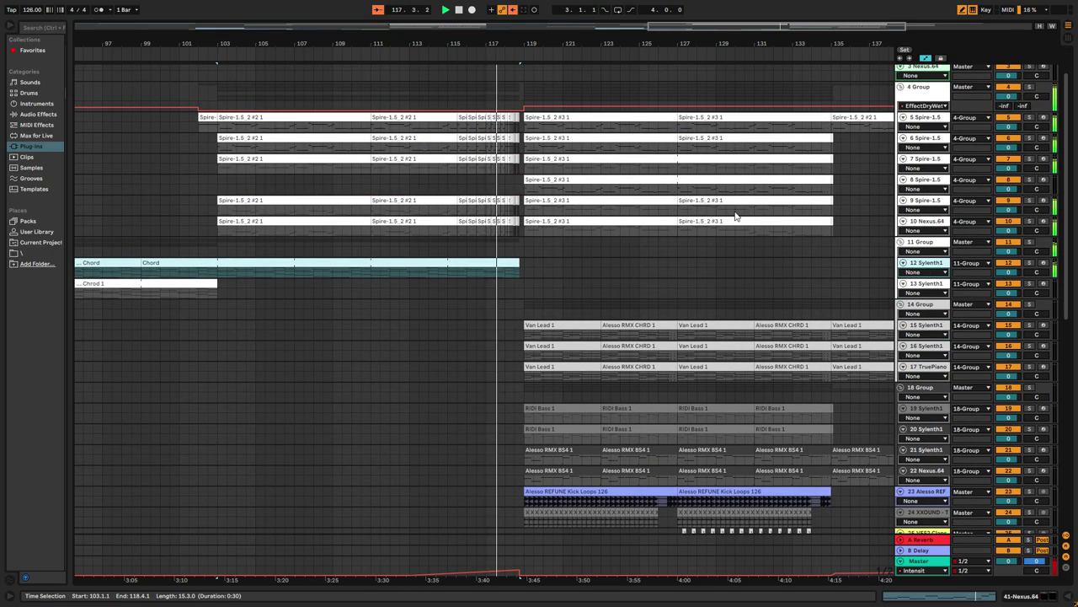
scroll(735, 213, down, 1)
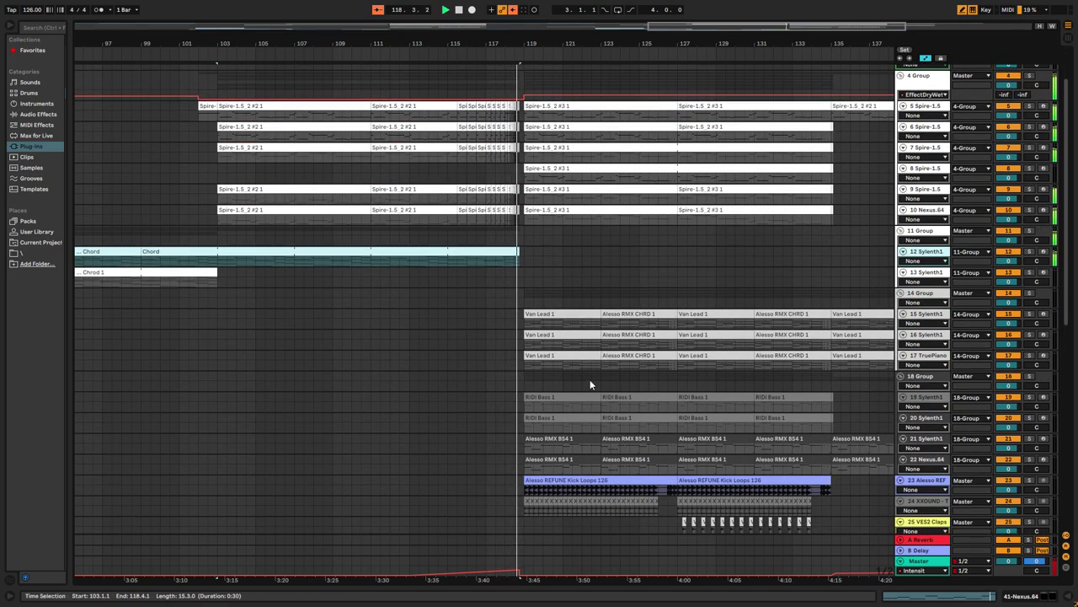
Compare the notes of the RIDI Bass 1 clips at bars 119 and 123 on track 19, then close the editor.
click(585, 402)
double_click(595, 407)
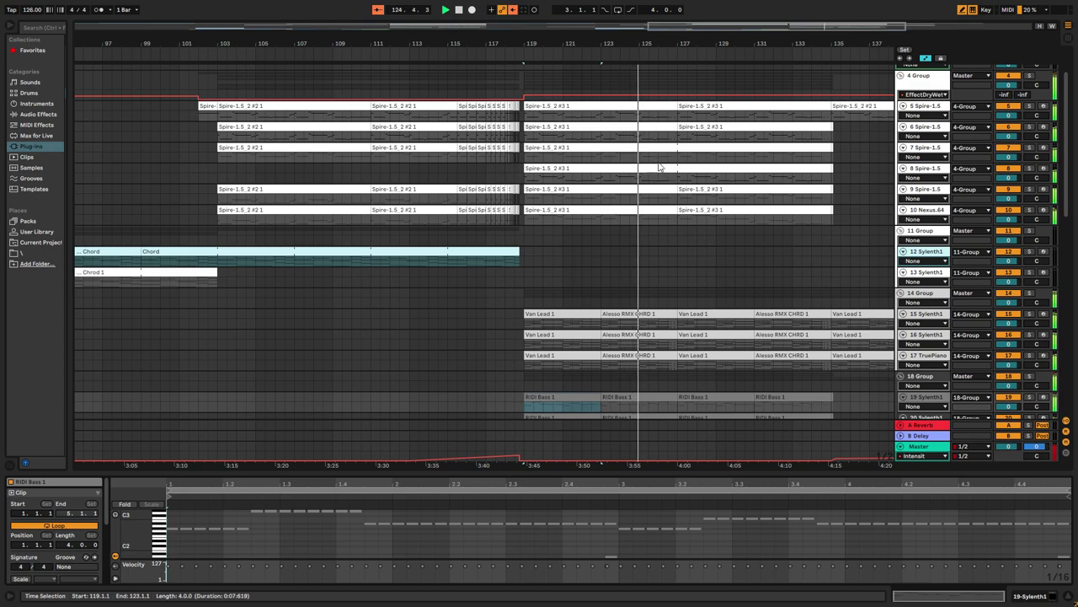
scroll(685, 342, down, 2)
click(661, 363)
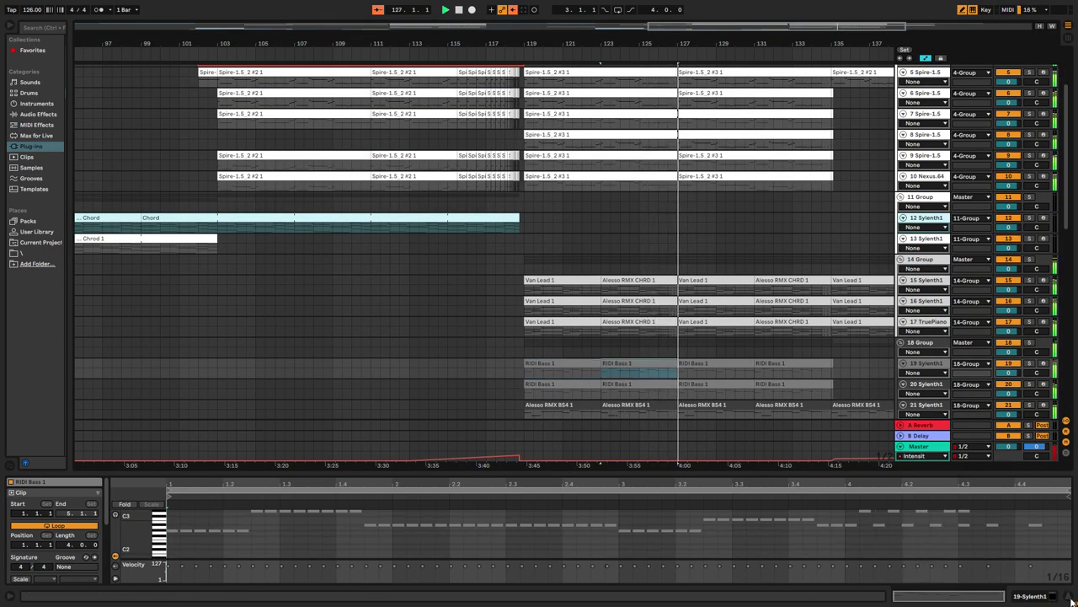
click(1072, 596)
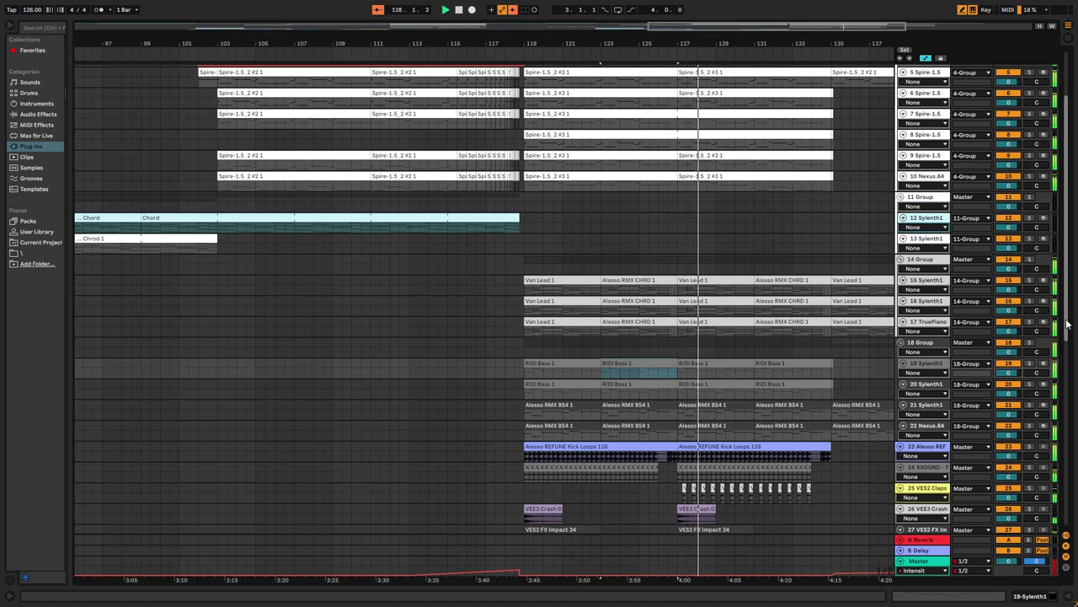
Look over the second drop's lead, bass and kick tracks and follow the arrangement through the outro clips from bar 135.
drag(1069, 323, 1069, 306)
scroll(818, 79, up, 3)
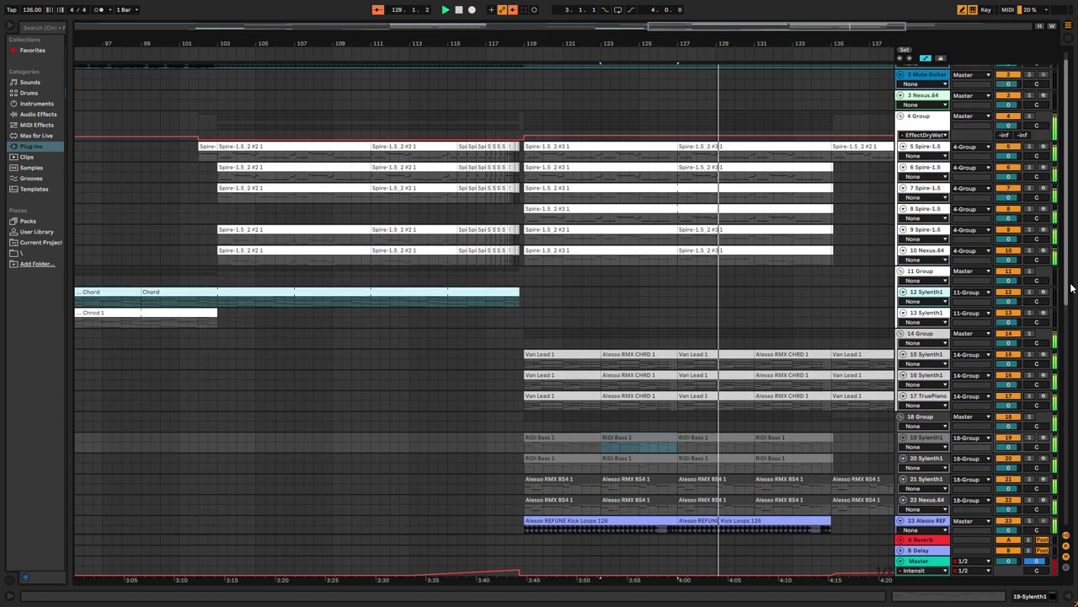
drag(785, 26, 830, 27)
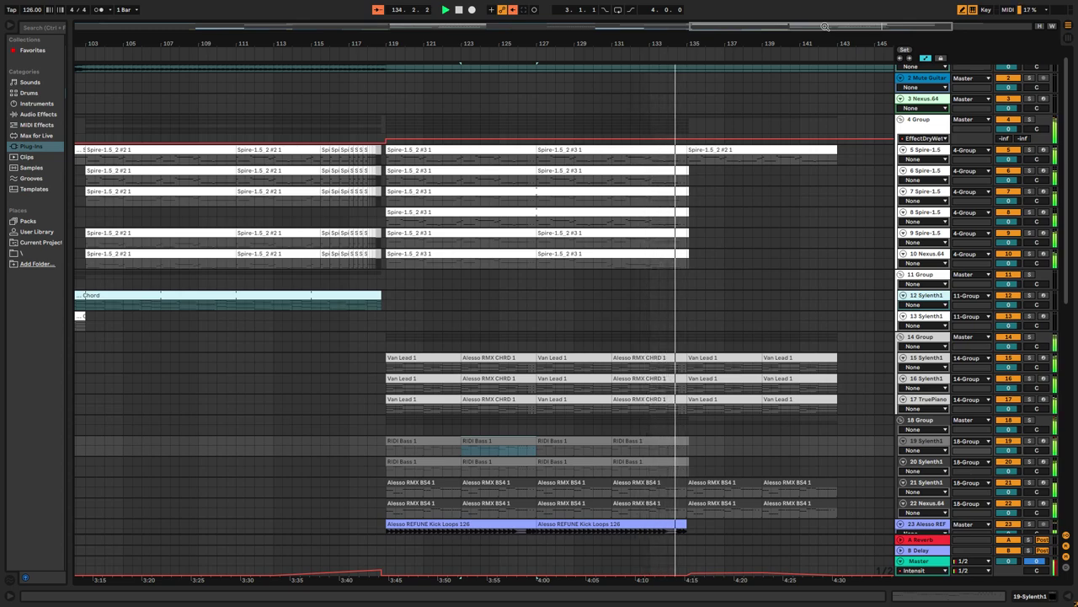
drag(823, 29, 826, 27)
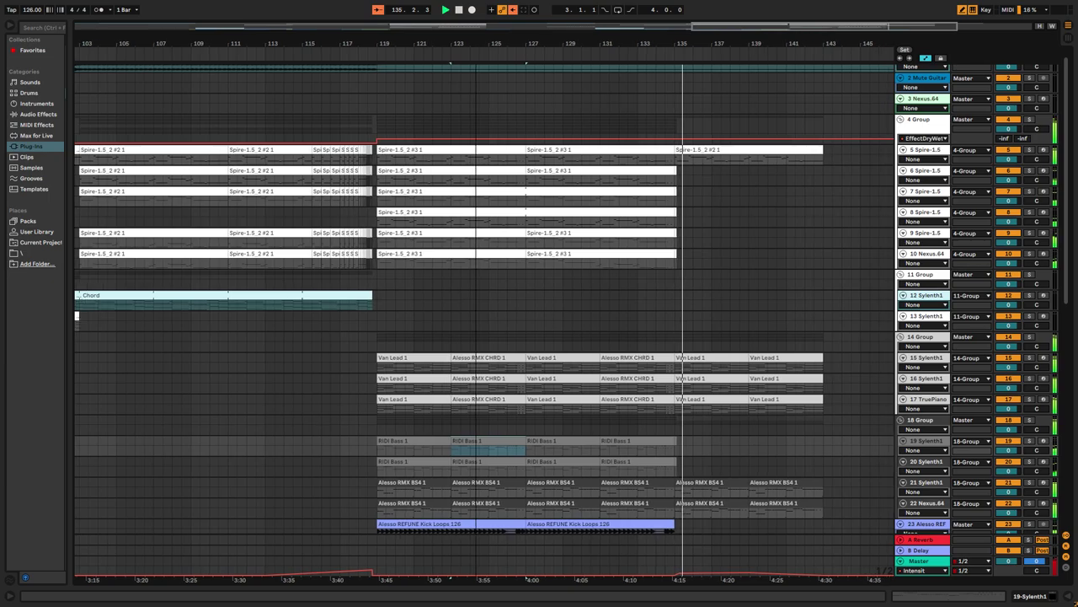
mouse_move(1072, 152)
mouse_down()
mouse_move(1067, 380)
mouse_move(1071, 148)
mouse_up()
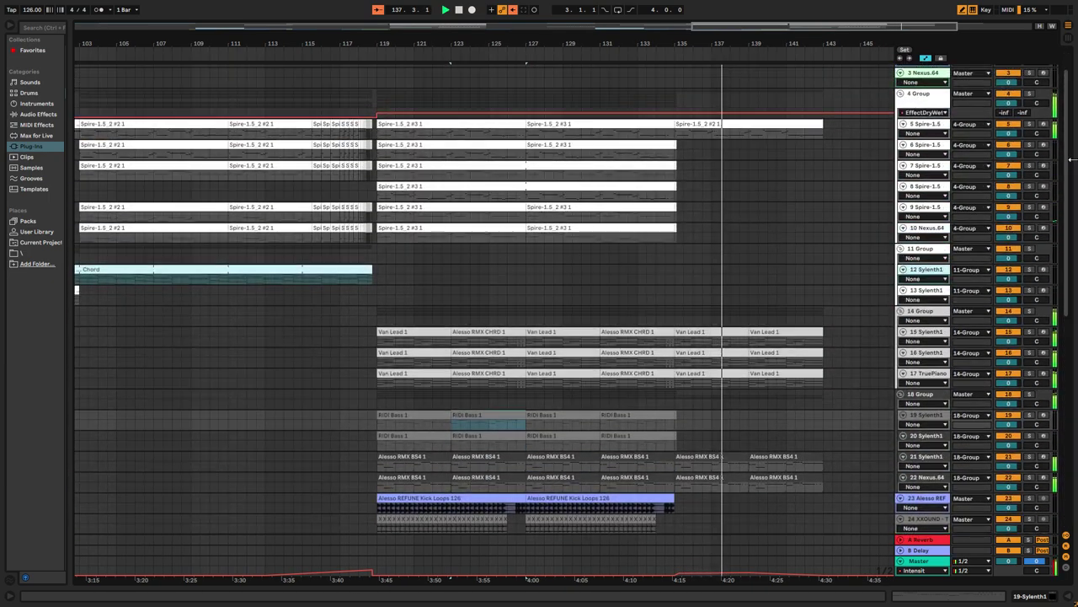
drag(828, 29, 841, 29)
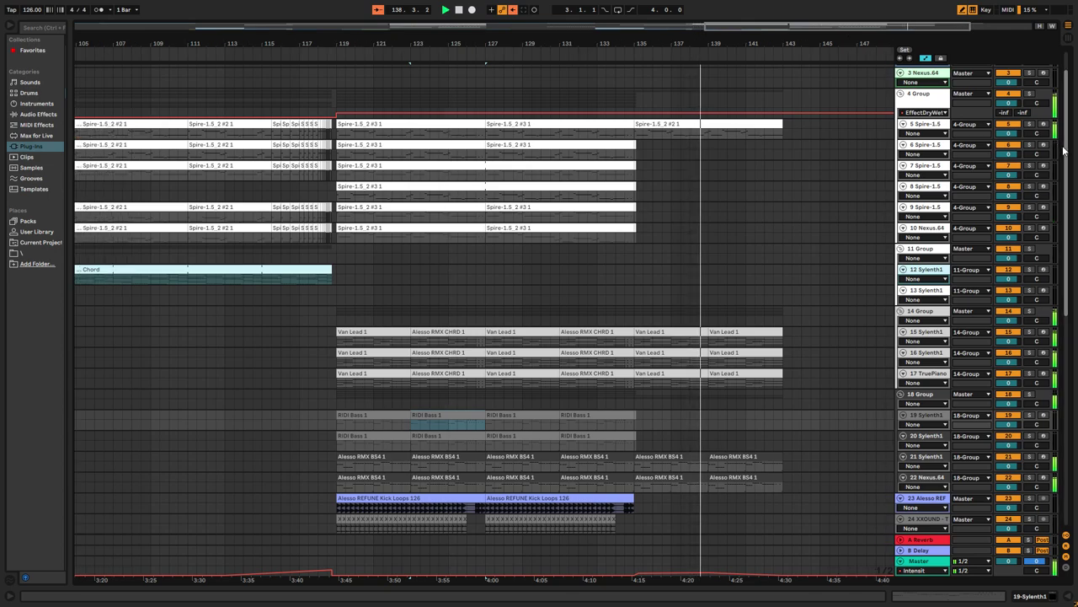
drag(1067, 148, 1067, 128)
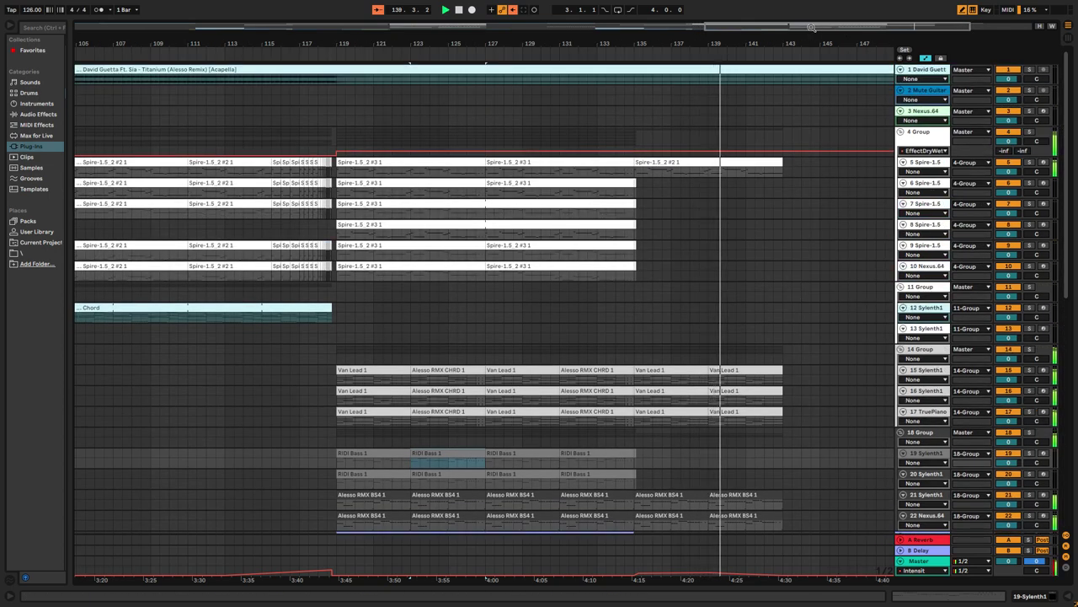
drag(812, 28, 840, 27)
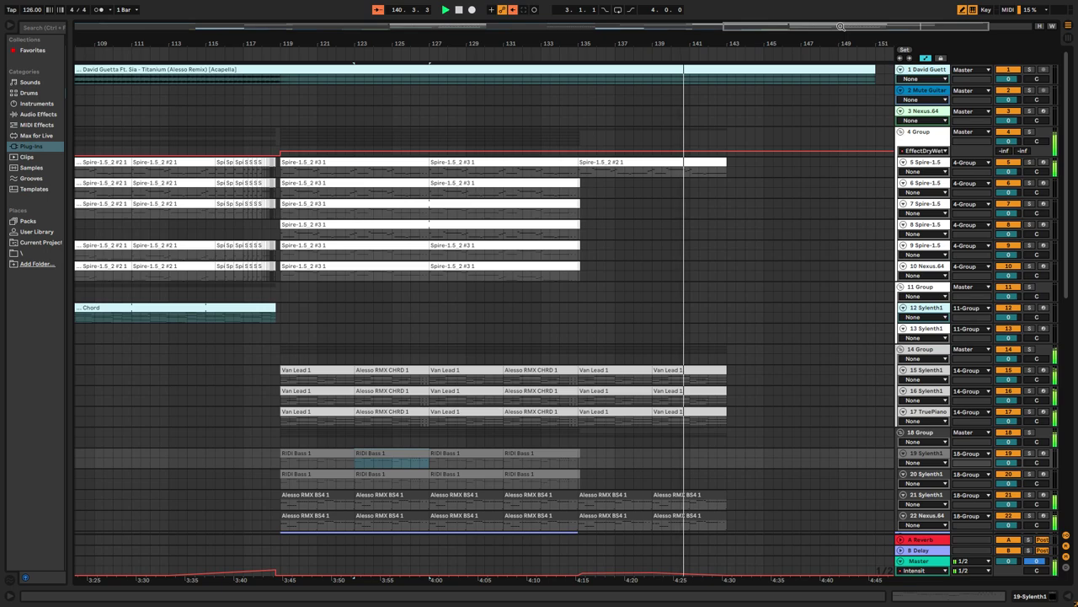